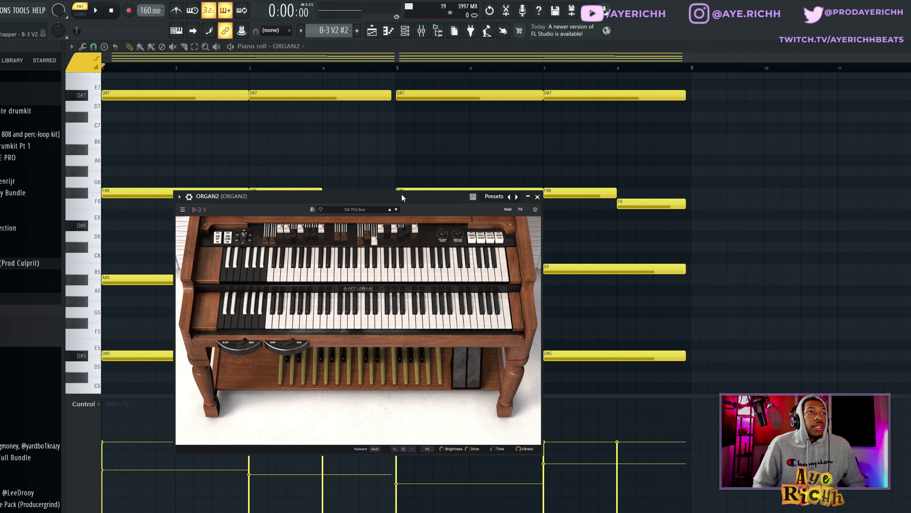
# Step: Close the B-3 V organ instrument window and play back the ORGAN2 chord pattern
pyautogui.moveTo(401, 194); pyautogui.dragTo(475, 140)
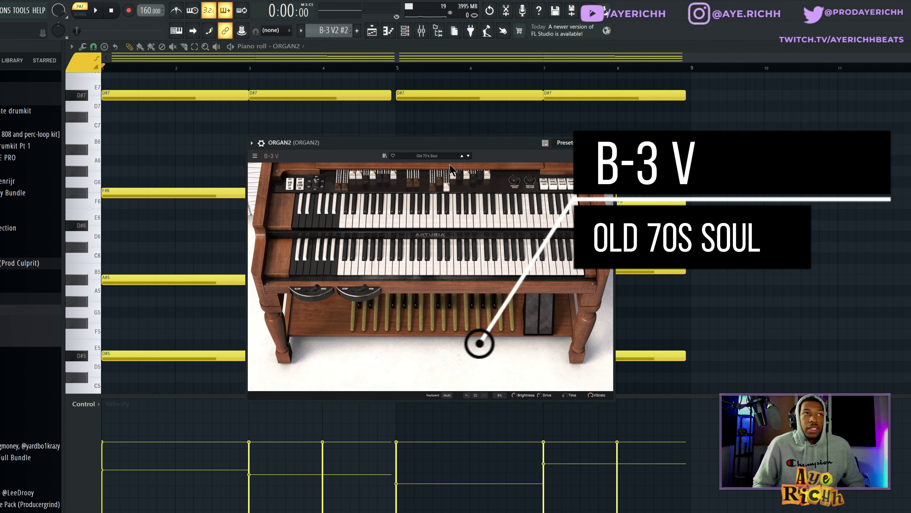
pyautogui.click(609, 143)
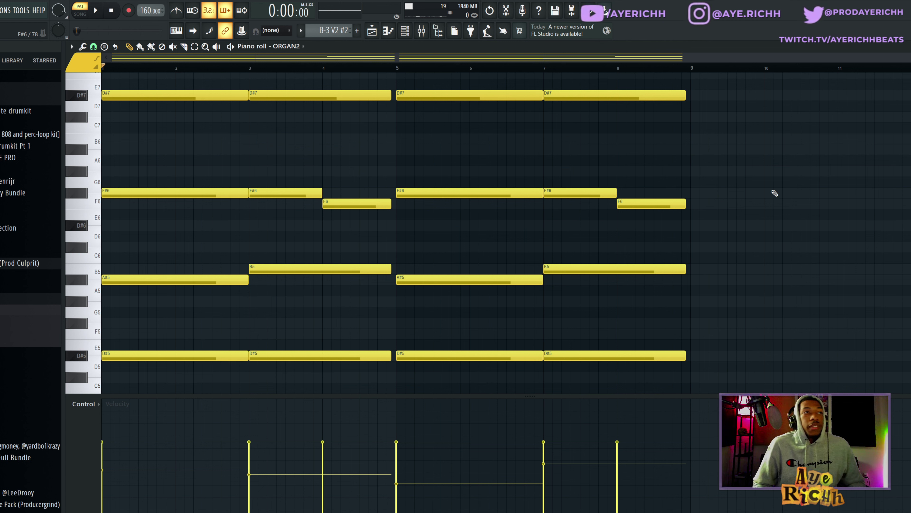
pyautogui.press('space')
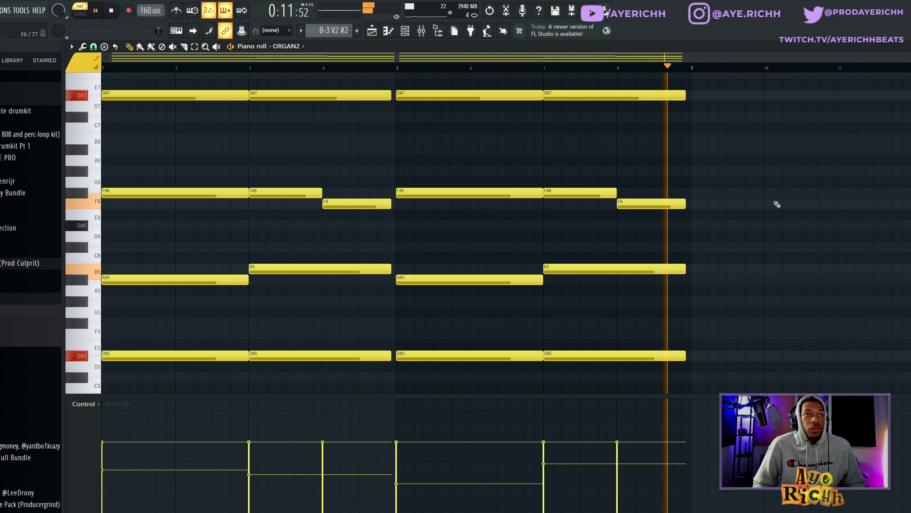
pyautogui.press('space')
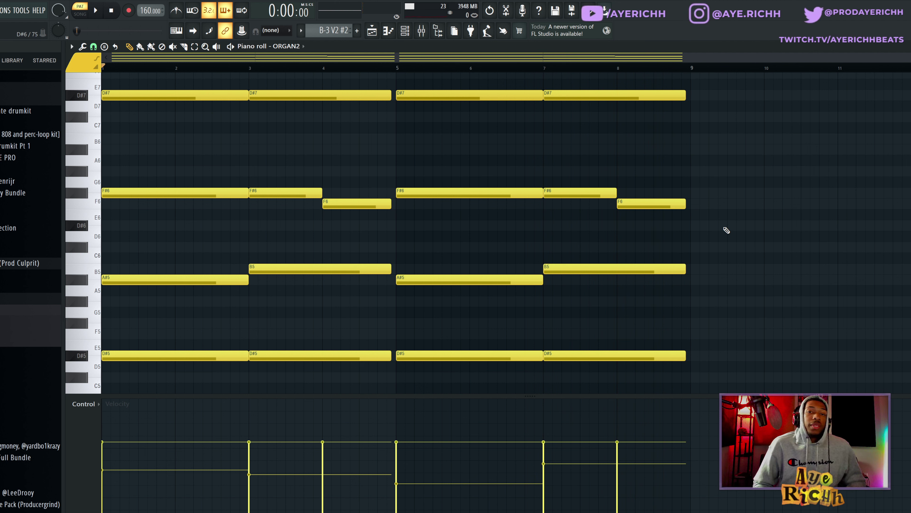
# Step: Try the top D#7 notes of the ORGAN2 pattern one octave lower, restore their pitch and clear the selection
pyautogui.moveTo(702, 91); pyautogui.dragTo(173, 119)
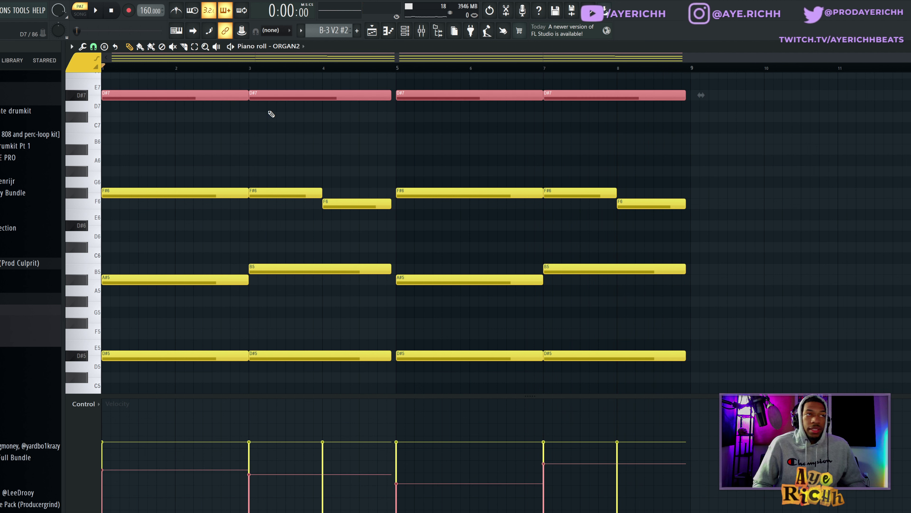
pyautogui.hotkey('ctrl', 'Down')
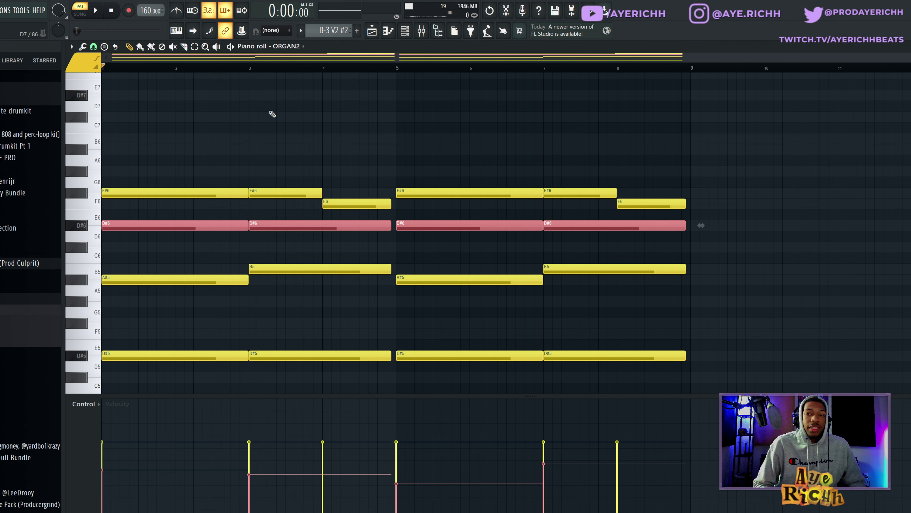
pyautogui.hotkey('ctrl', 'Up')
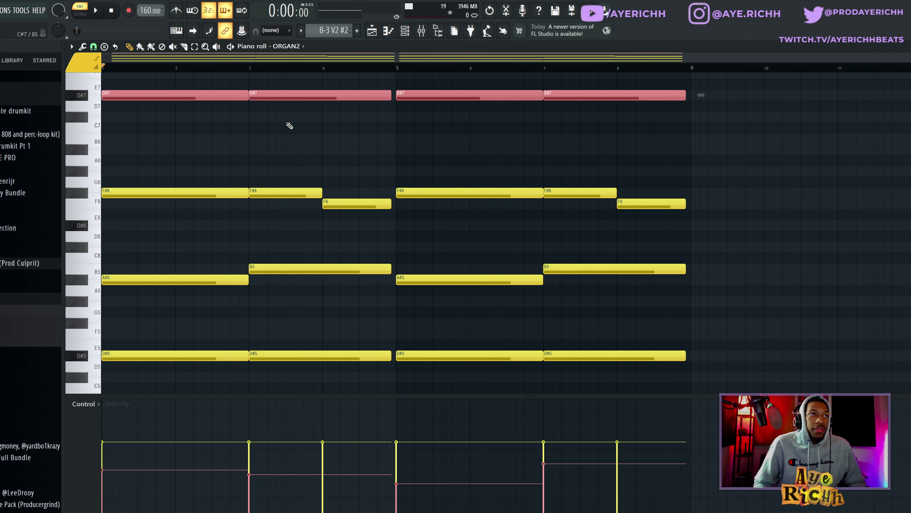
pyautogui.hotkey('ctrl', 'd')
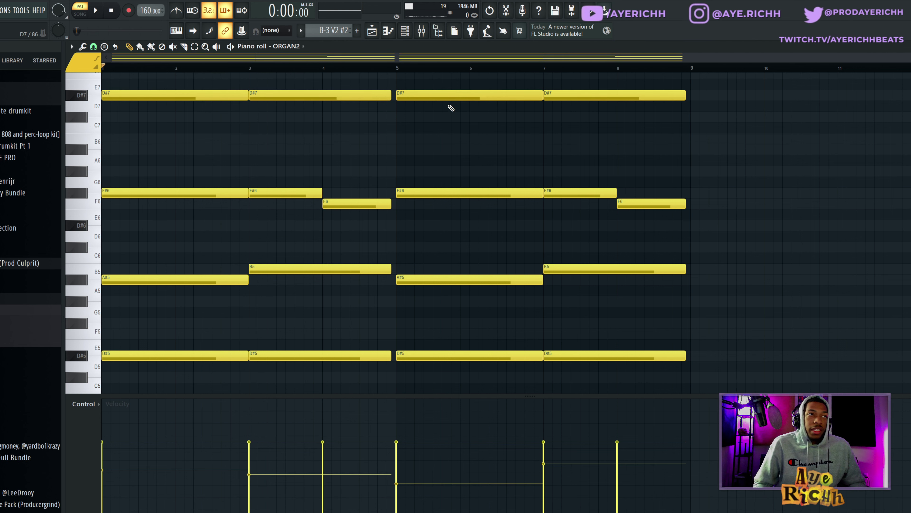
# Step: Inspect the effects on the ORGAN2 mixer track: Fruity parametric EQ 2, ValhallaVintageVerb and soothe2
pyautogui.click(406, 33)
pyautogui.click(405, 33)
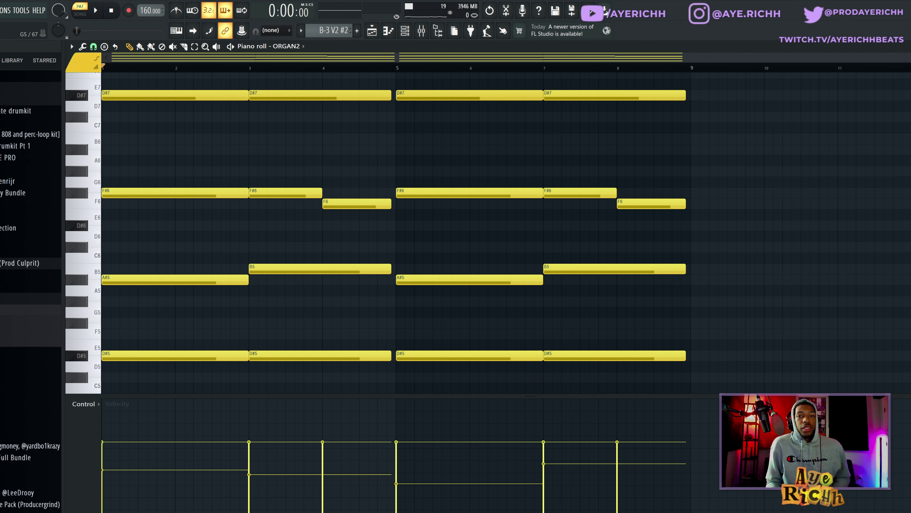
pyautogui.press('F9')
pyautogui.click(99, 375)
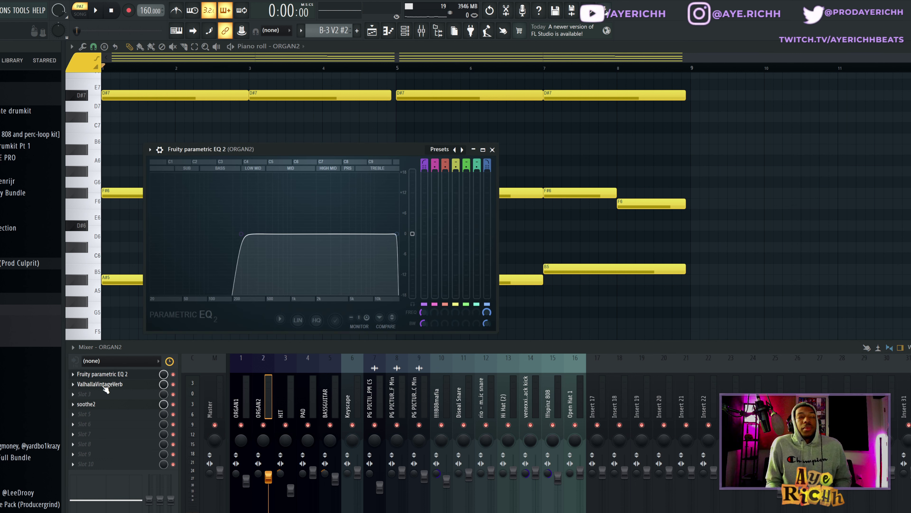
pyautogui.click(104, 385)
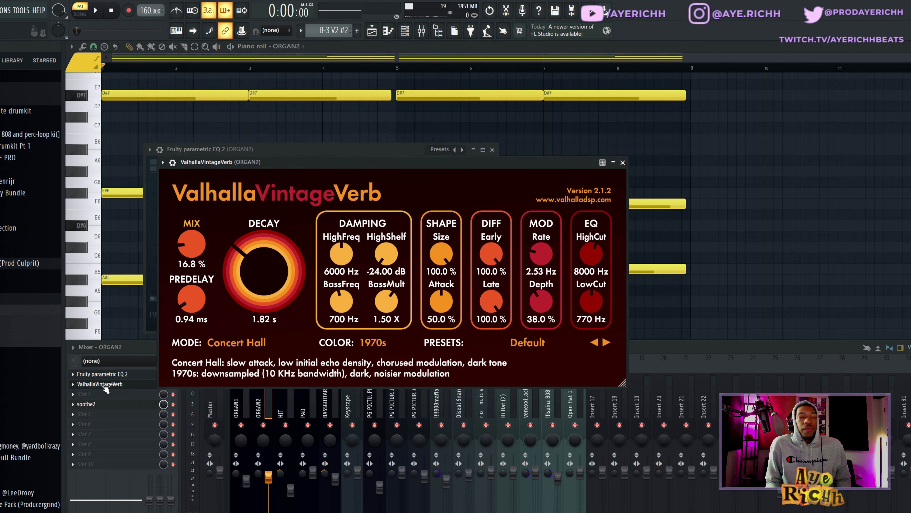
pyautogui.click(102, 407)
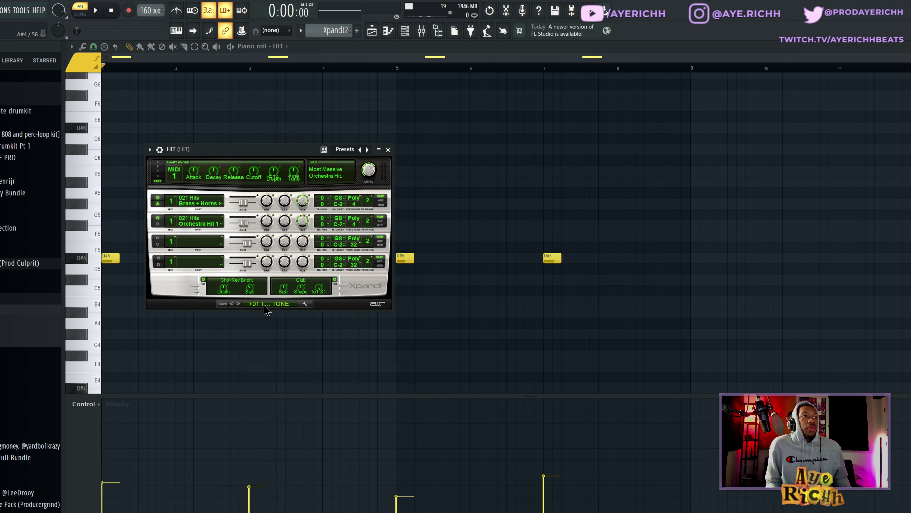
# Step: View the HIT instrument's Xpand!2 presets in the 23 Hits category and dismiss the list without changing the preset
pyautogui.click(266, 304)
pyautogui.moveTo(323, 448)
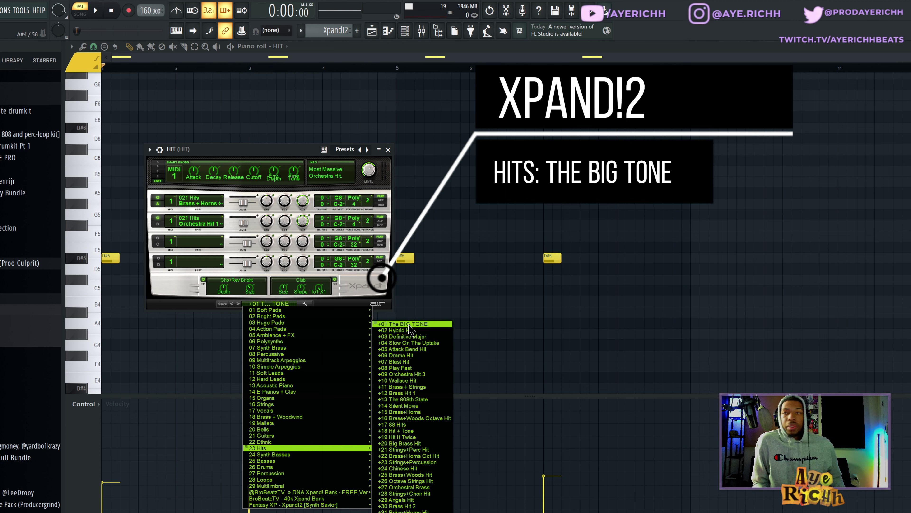
pyautogui.click(260, 304)
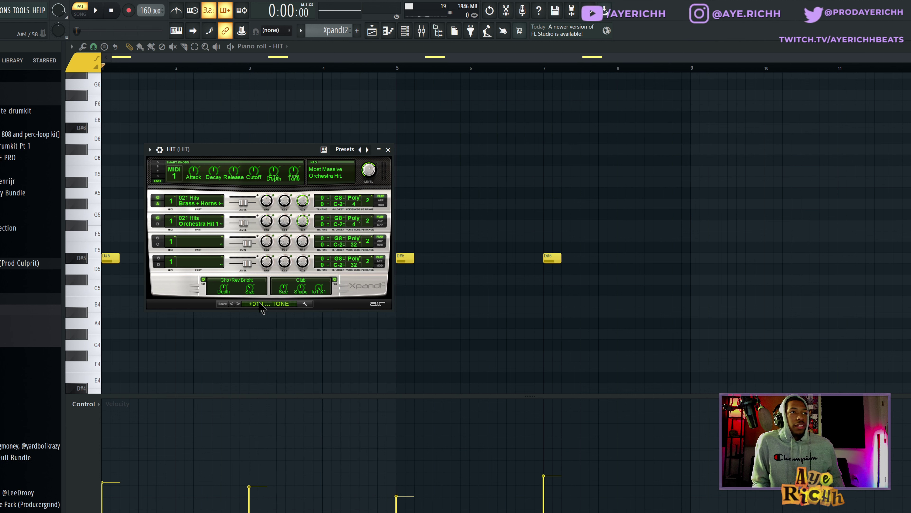
# Step: Put away the HIT instrument window and play back its D#5 note pattern
pyautogui.click(379, 150)
pyautogui.scroll(-2, 498, 336)
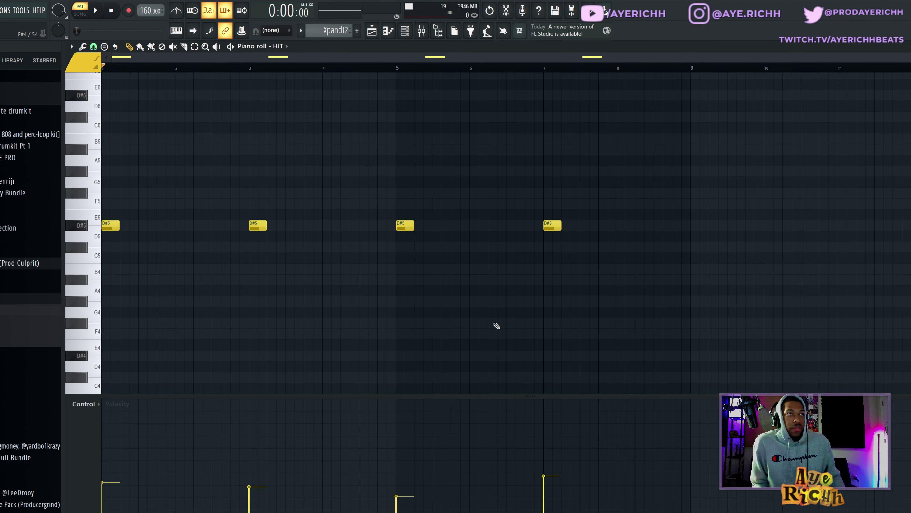
pyautogui.press('space')
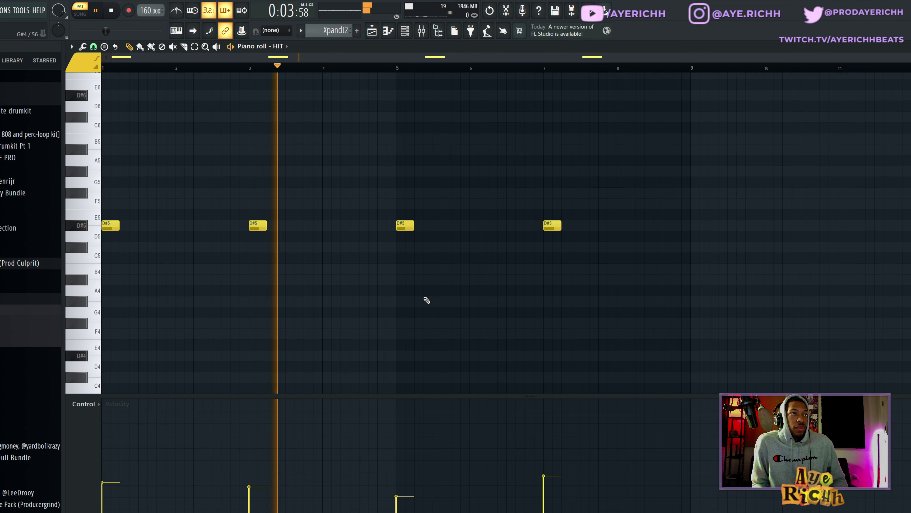
pyautogui.press('space')
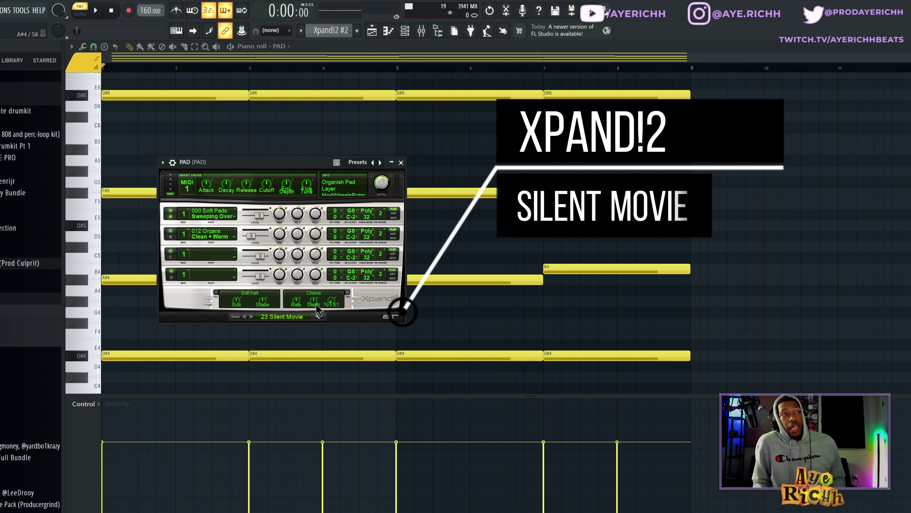
# Step: Dismiss the PAD instrument window and play back the PAD chord pattern
pyautogui.click(824, 251)
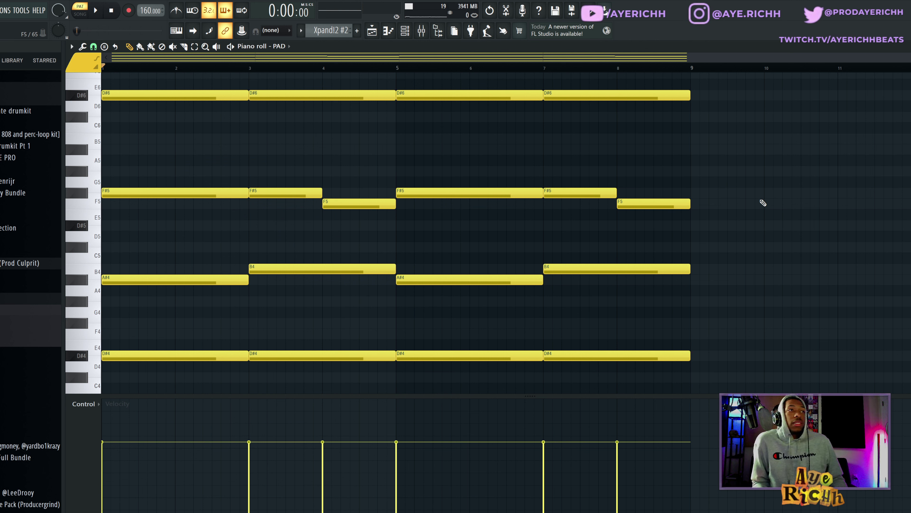
pyautogui.press('space')
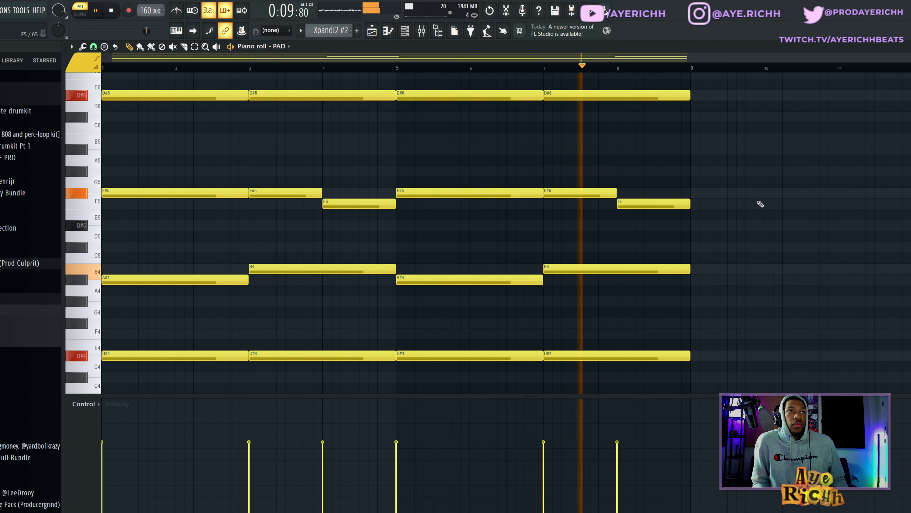
pyautogui.press('space')
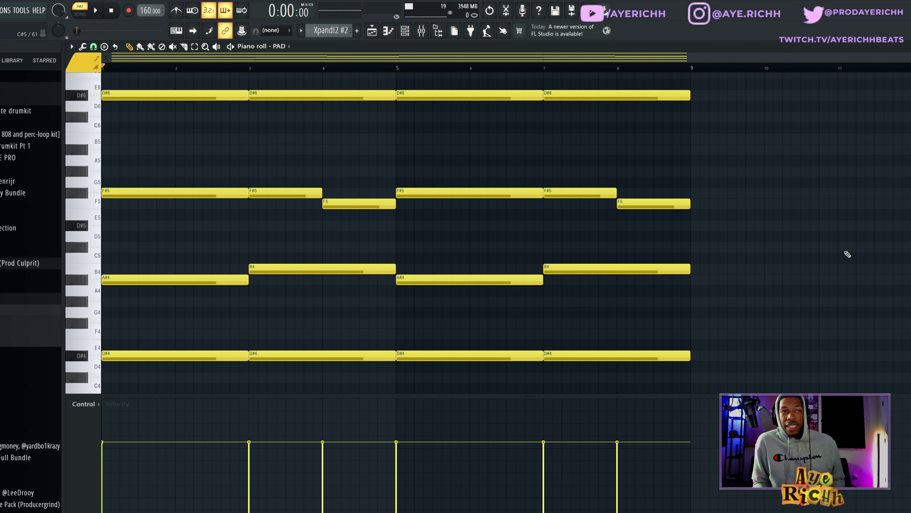
# Step: Inspect the effects on the PAD mixer track: Fruity parametric EQ 2, soothe2 and Fruity Flangus
pyautogui.press('F9')
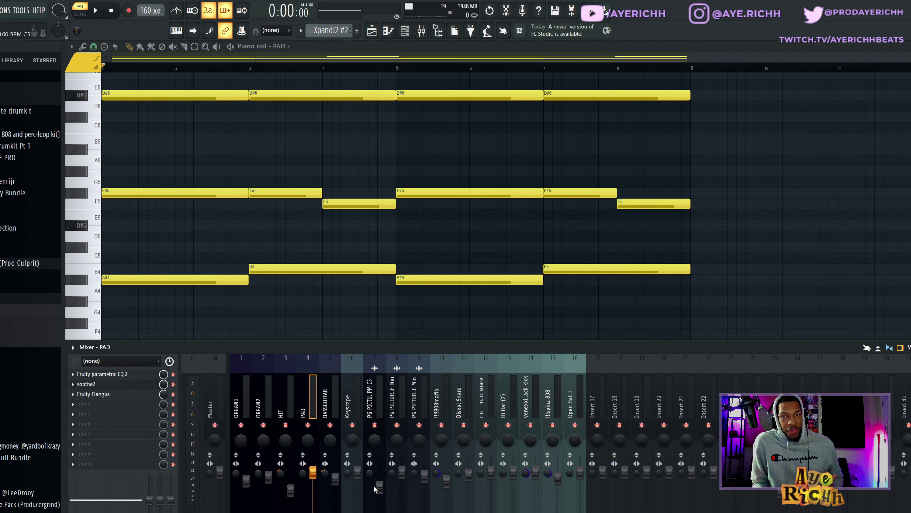
pyautogui.click(107, 375)
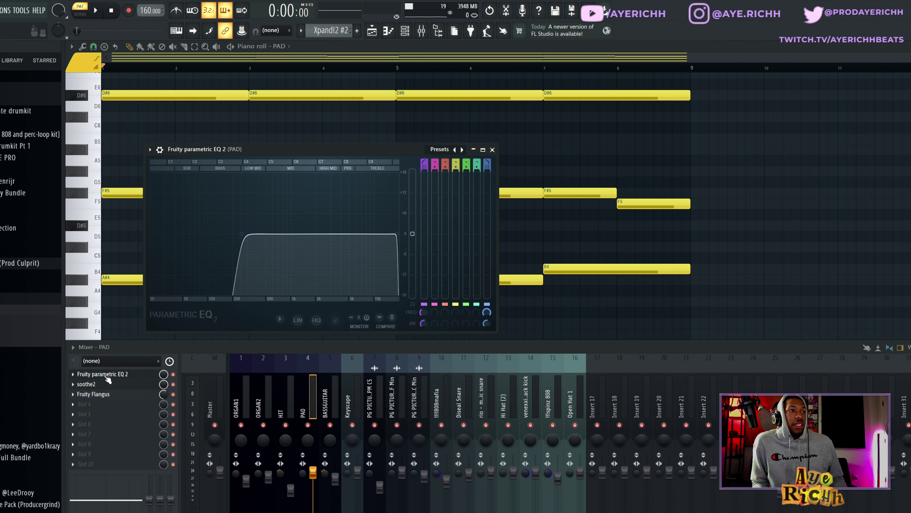
pyautogui.click(107, 376)
pyautogui.click(106, 386)
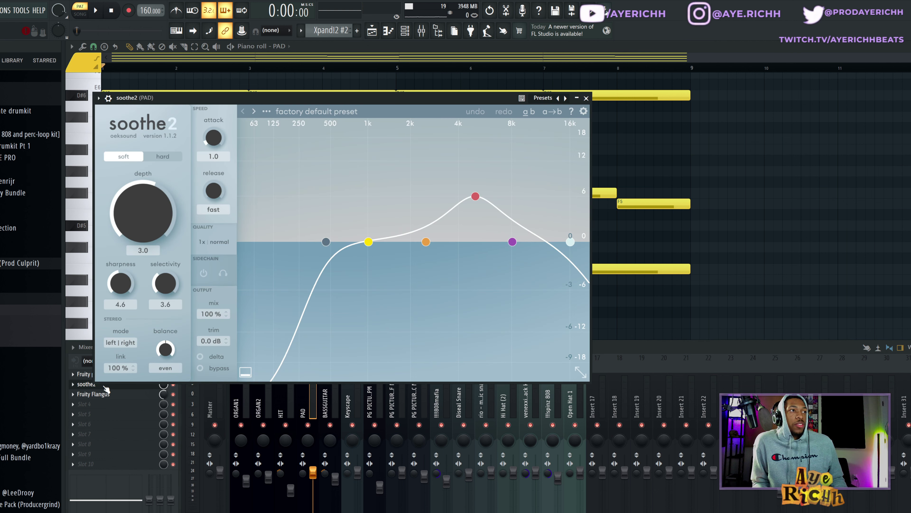
pyautogui.click(104, 386)
pyautogui.click(104, 396)
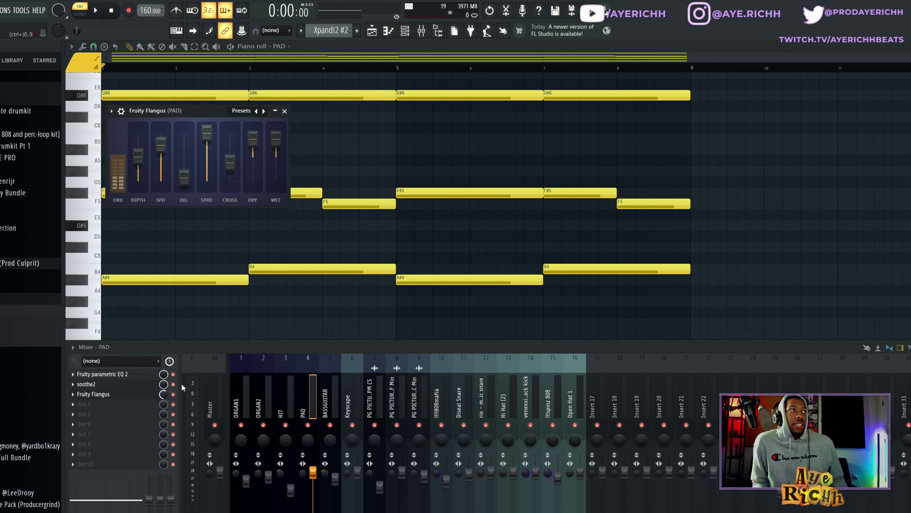
pyautogui.click(284, 111)
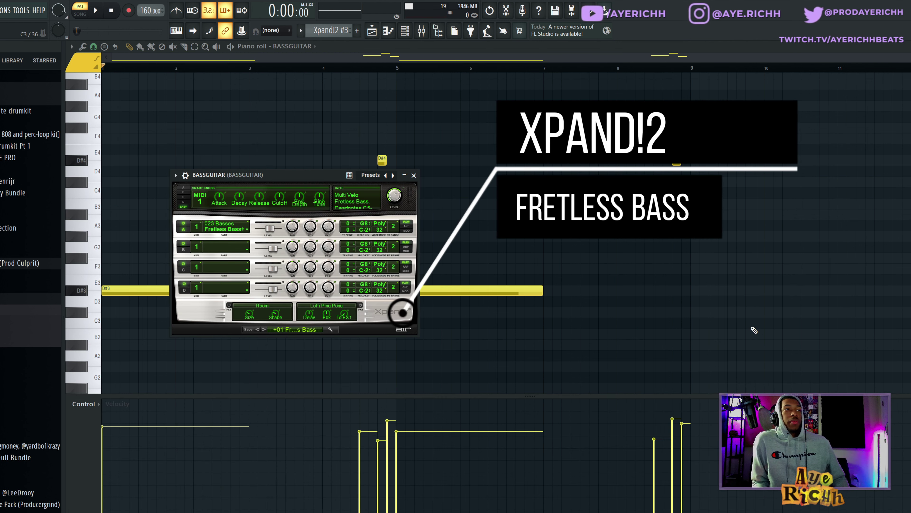
# Step: Play back the BASSGUITAR pattern without its instrument window and select the three short notes just before bar 5
pyautogui.press('Escape')
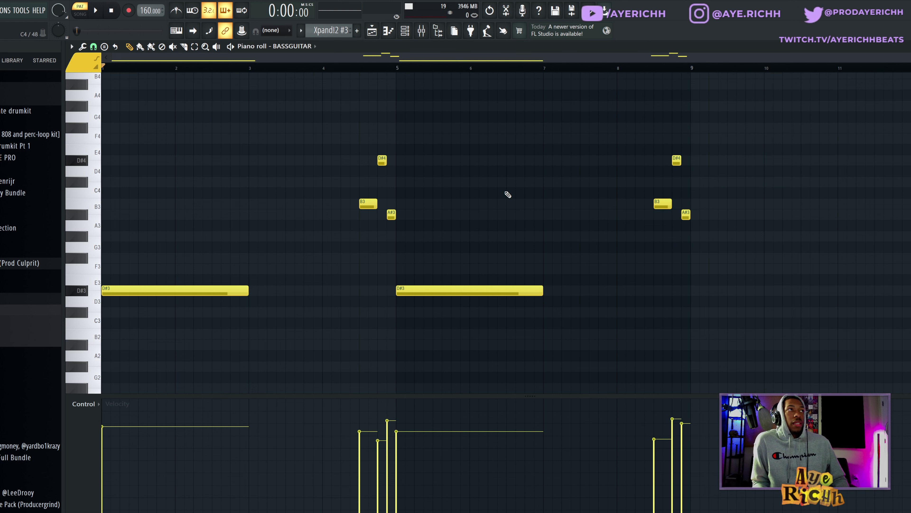
pyautogui.press('space')
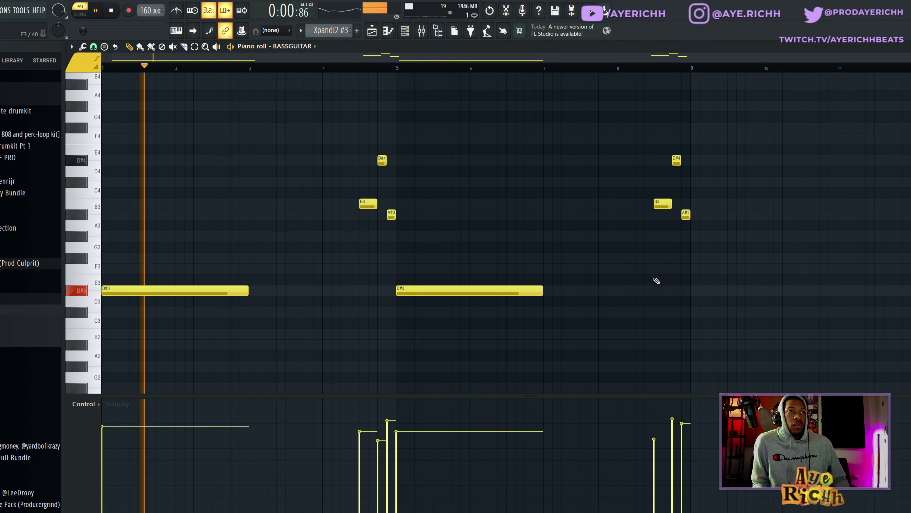
pyautogui.press('space')
pyautogui.moveTo(321, 135); pyautogui.dragTo(475, 253)
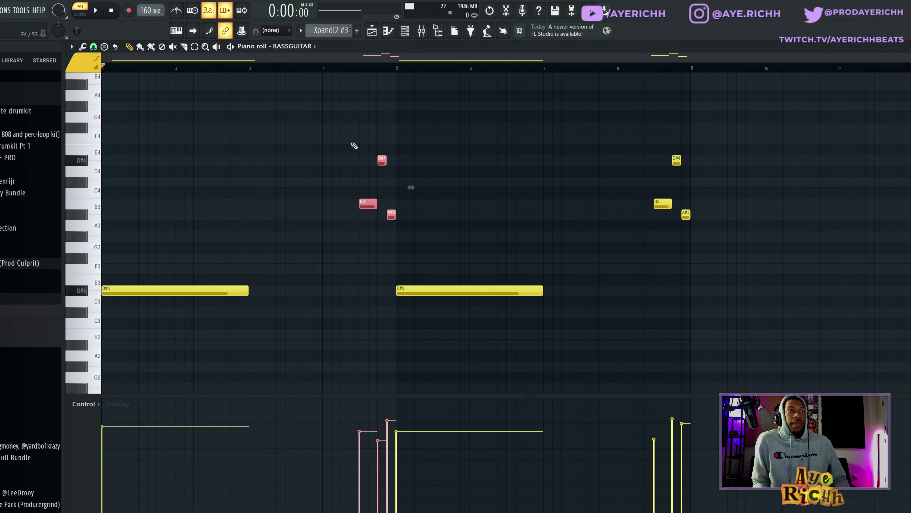
pyautogui.moveTo(345, 146); pyautogui.dragTo(403, 243)
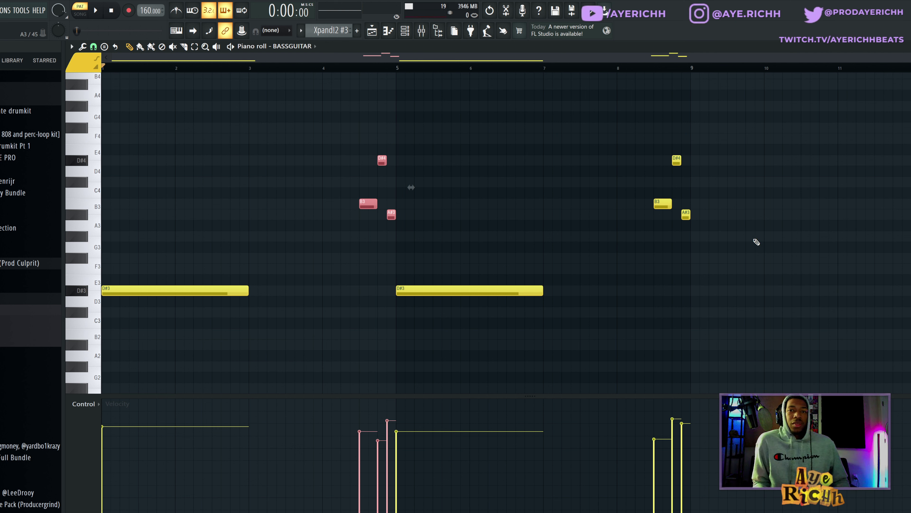
# Step: Inspect the effects on the BASSGUITAR mixer track: RBass Stereo, Fruity parametric EQ 2 and soothe2
pyautogui.press('F9')
pyautogui.click(91, 414)
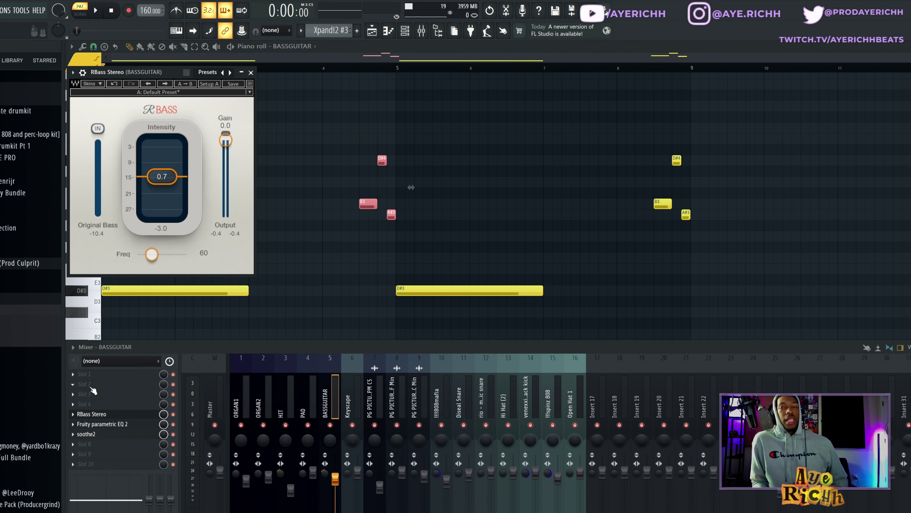
pyautogui.click(116, 424)
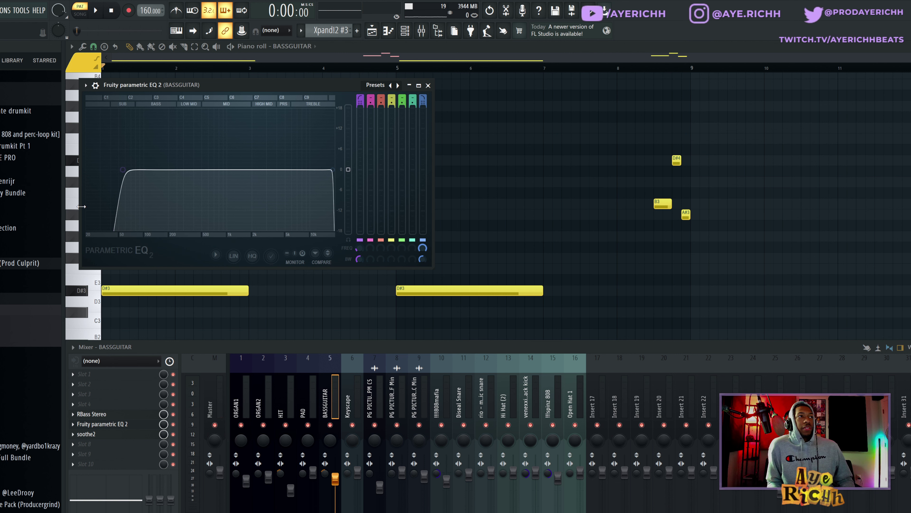
pyautogui.click(100, 434)
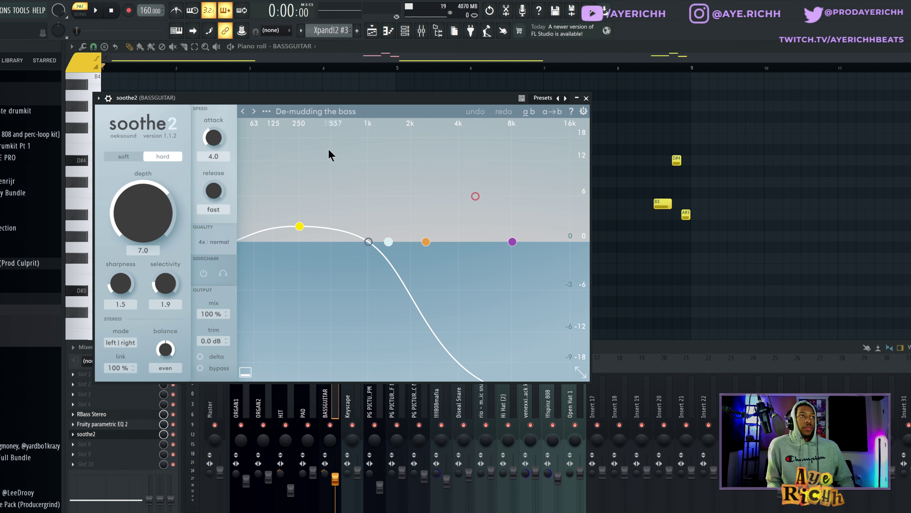
pyautogui.click(586, 98)
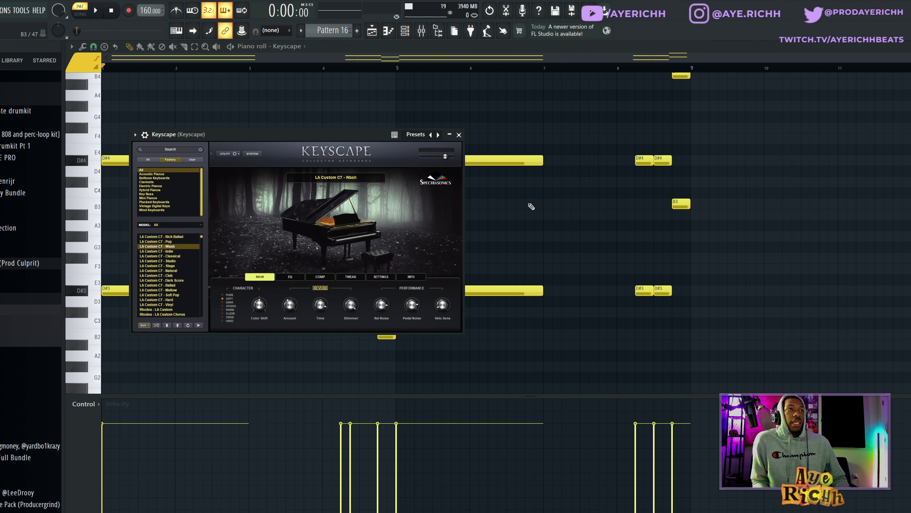
# Step: Close the Keyscape instrument window and look over its notes in the piano roll
pyautogui.press('Escape')
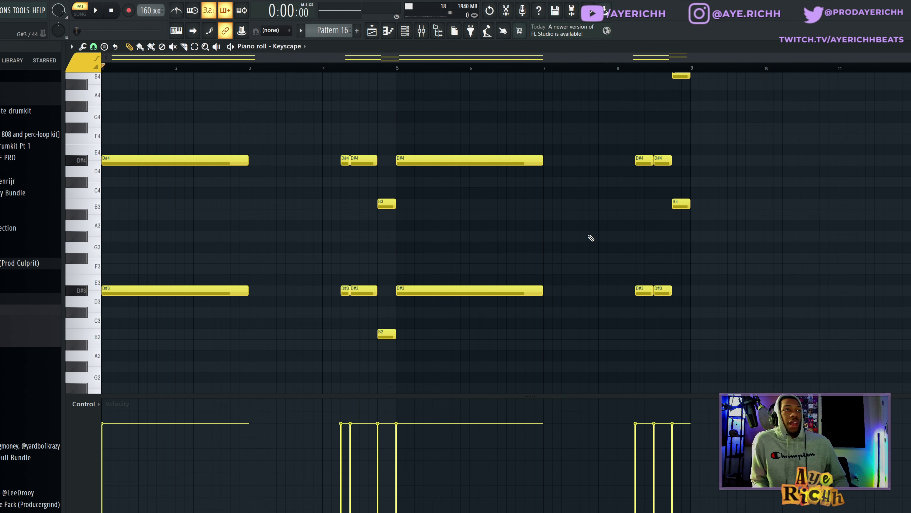
pyautogui.scroll(2, 610, 259)
pyautogui.scroll(-2, 610, 272)
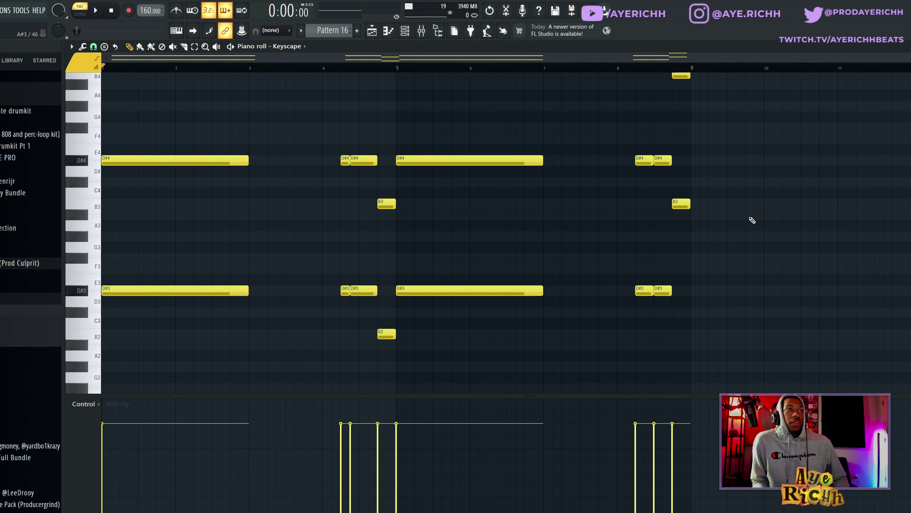
# Step: Play back the Keyscape notes of Pattern 16 in the piano roll, then stop playback
pyautogui.press('space')
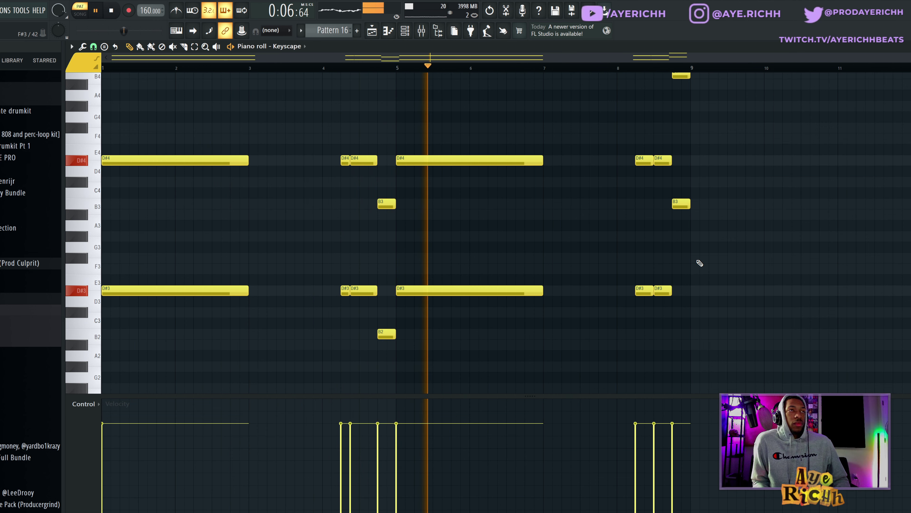
pyautogui.scroll(1, 766, 267)
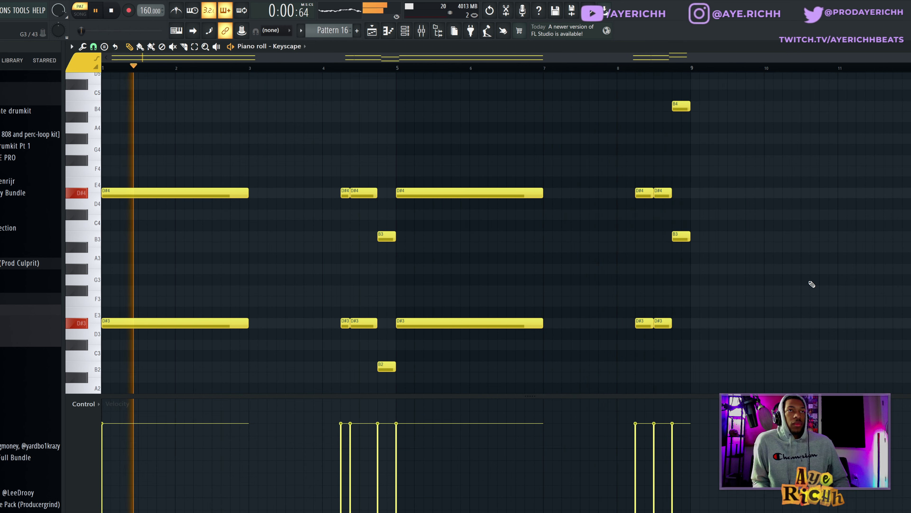
pyautogui.press('space')
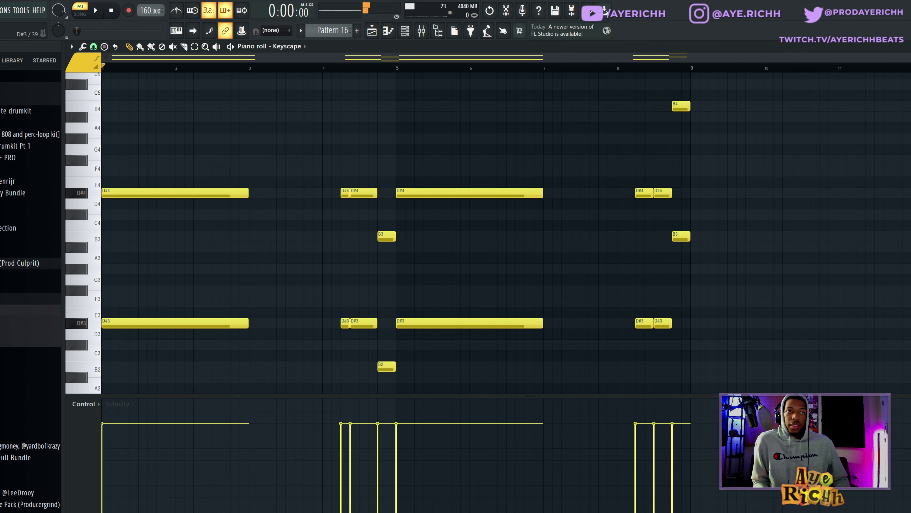
# Step: Switch to the playlist and play back the Track 9 horn texture clips from bar 9
pyautogui.press('F5')
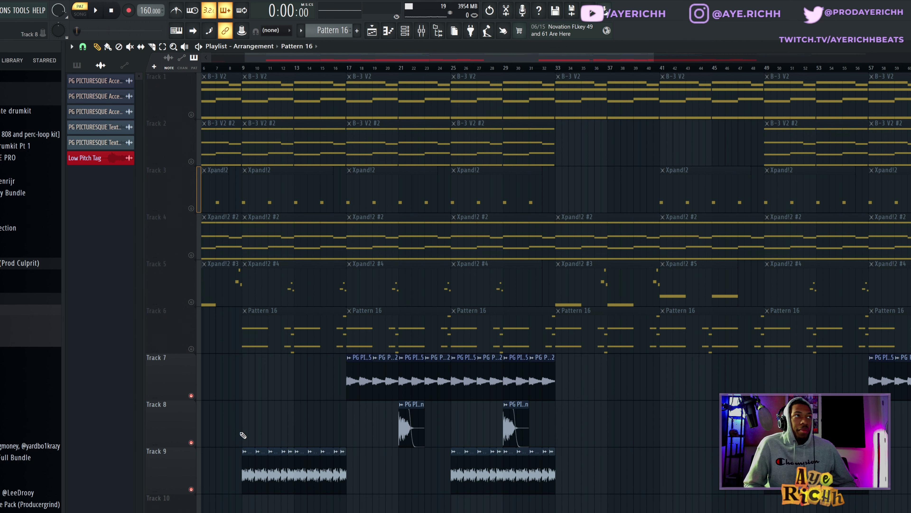
pyautogui.scroll(5, 251, 434)
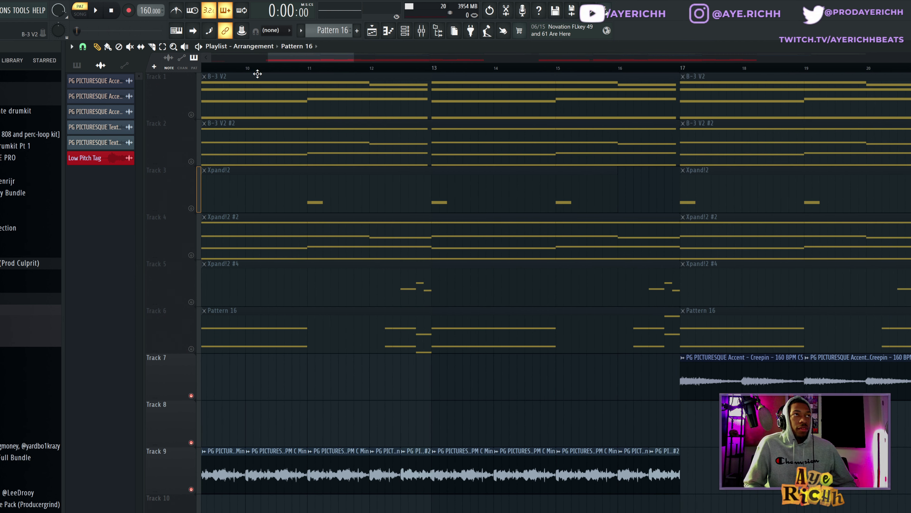
pyautogui.moveTo(300, 58); pyautogui.dragTo(283, 61)
pyautogui.scroll(-2, 415, 232)
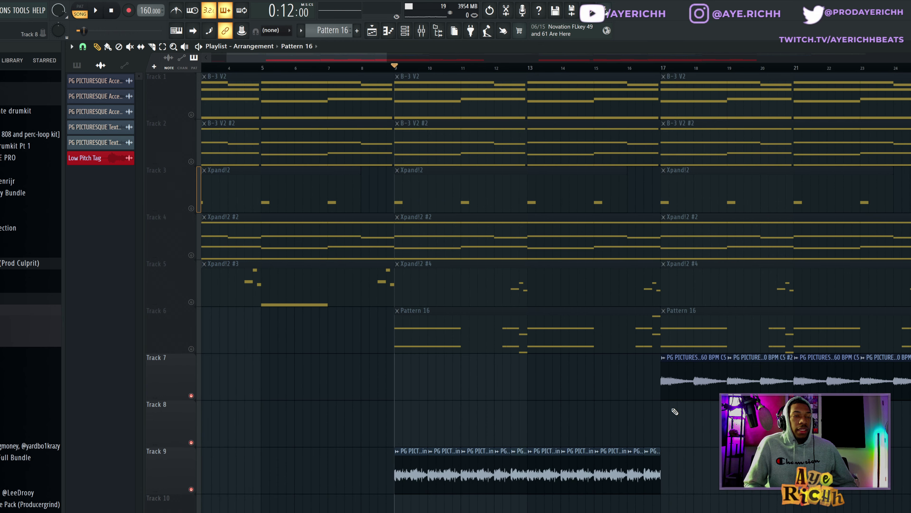
pyautogui.scroll(-1, 675, 411)
pyautogui.press('space')
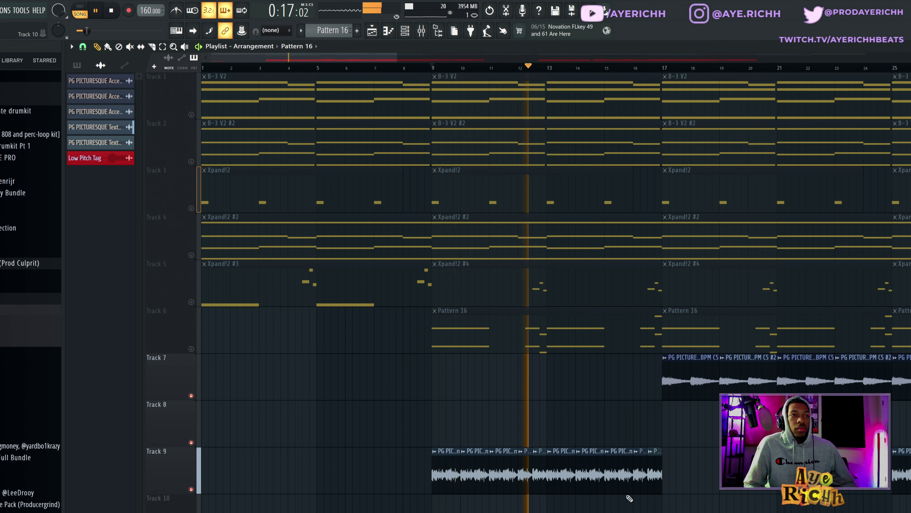
pyautogui.press('space')
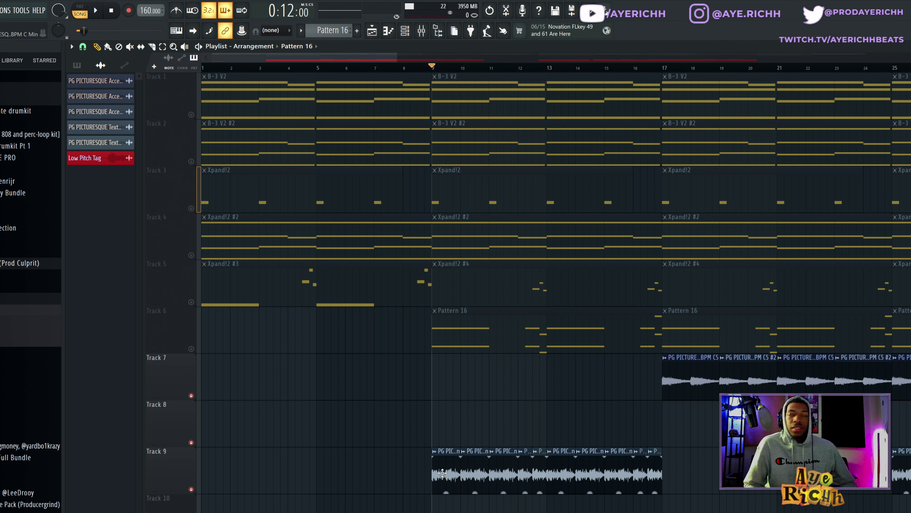
# Step: Inspect the first Horns texture clip's settings on Track 9, turning Reverse off to compare and back on
pyautogui.doubleClick(442, 473)
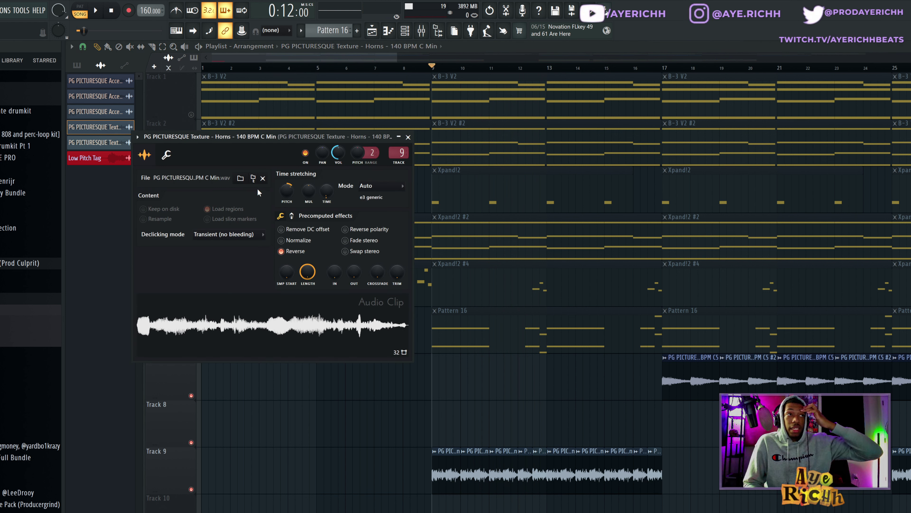
pyautogui.click(302, 255)
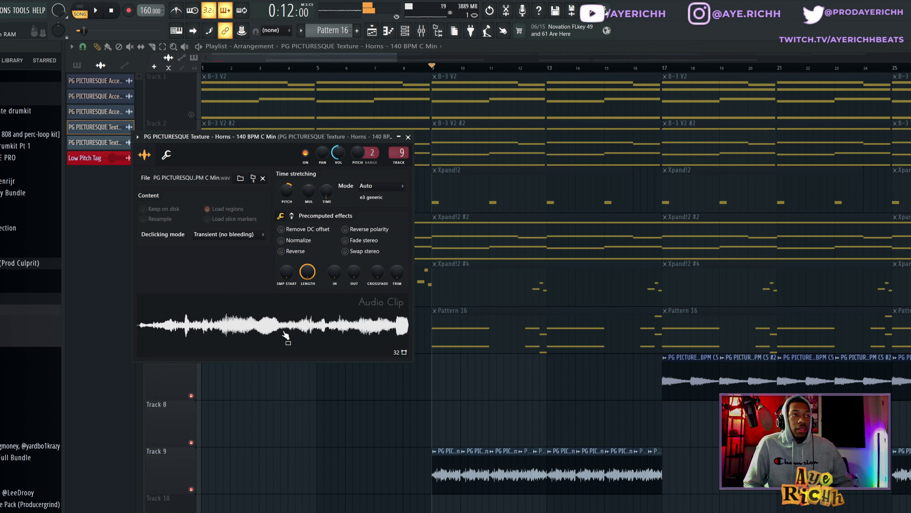
pyautogui.click(287, 253)
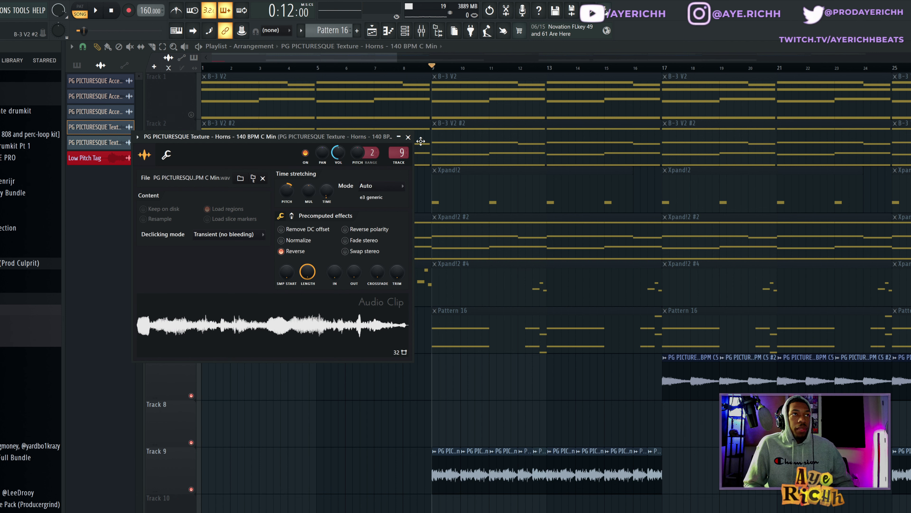
pyautogui.click(408, 137)
# Step: Check the settings of the second Horns texture clip variant, located just before bar 13 on Track 9
pyautogui.scroll(5, 535, 468)
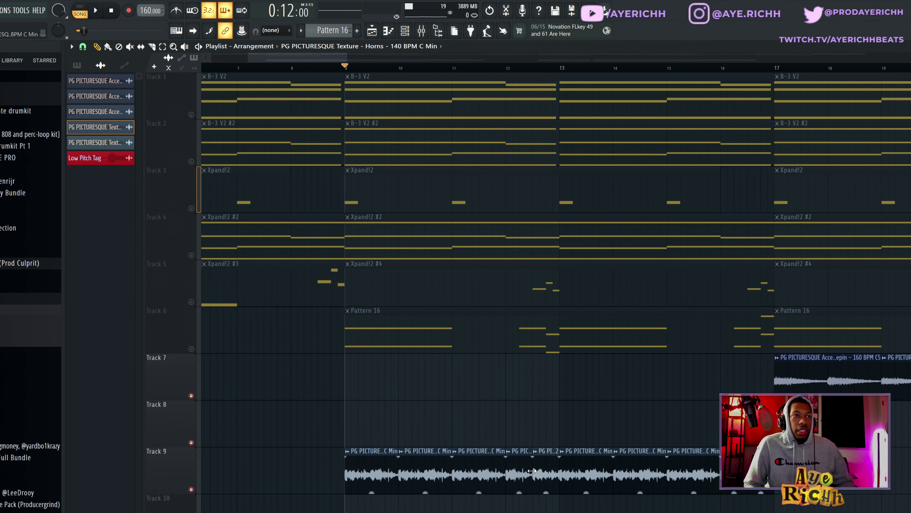
pyautogui.doubleClick(549, 467)
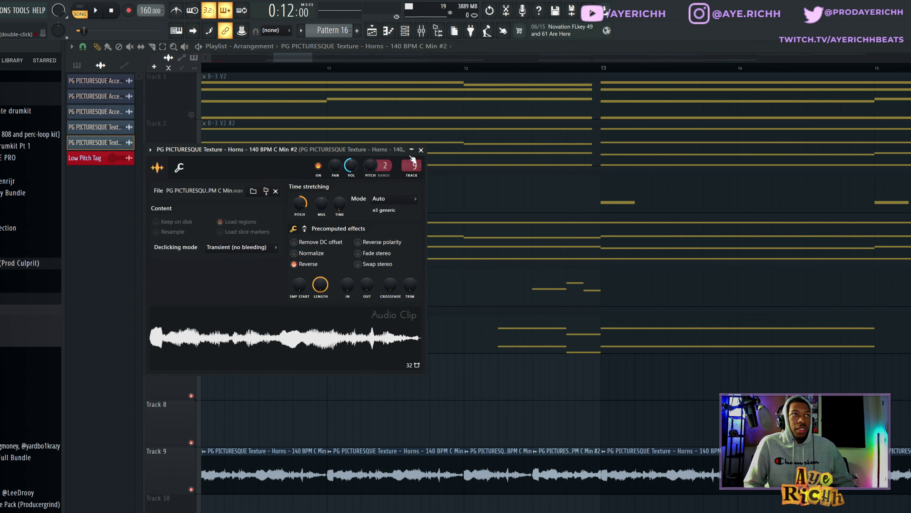
pyautogui.click(420, 150)
# Step: Inspect the Creepin accent clip's settings at bar 17 on Track 7, turning Reverse off to compare and back on
pyautogui.scroll(-6, 512, 370)
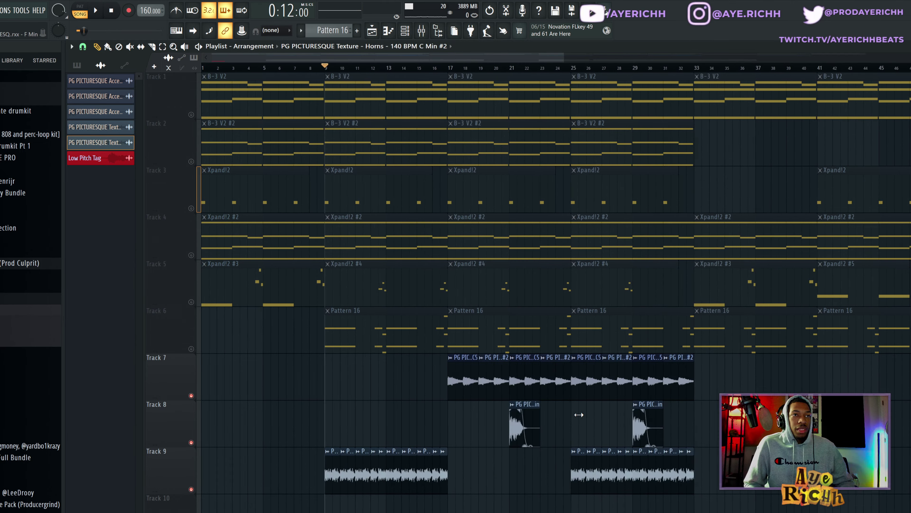
pyautogui.scroll(3, 492, 252)
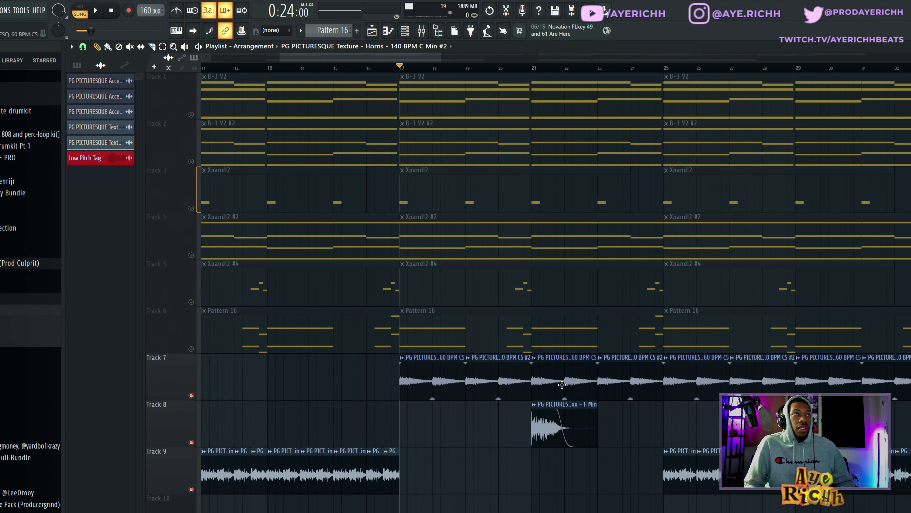
pyautogui.doubleClick(444, 378)
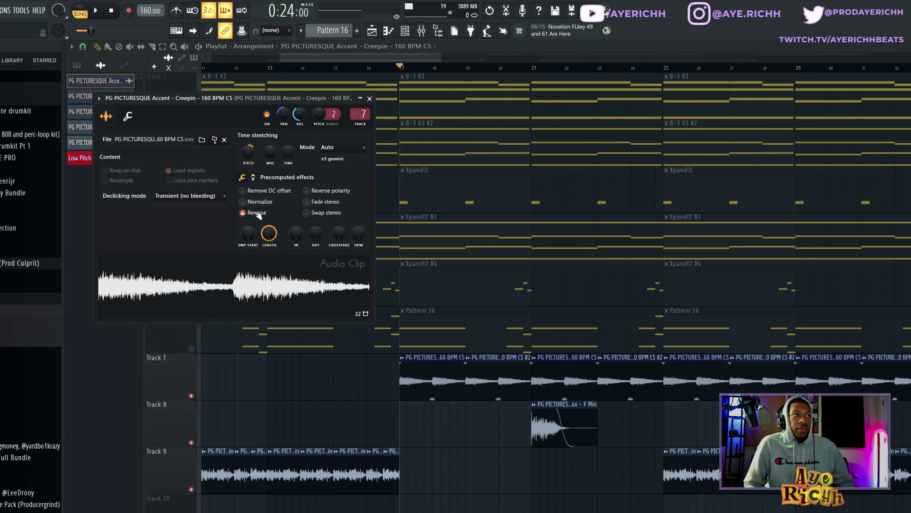
pyautogui.click(257, 213)
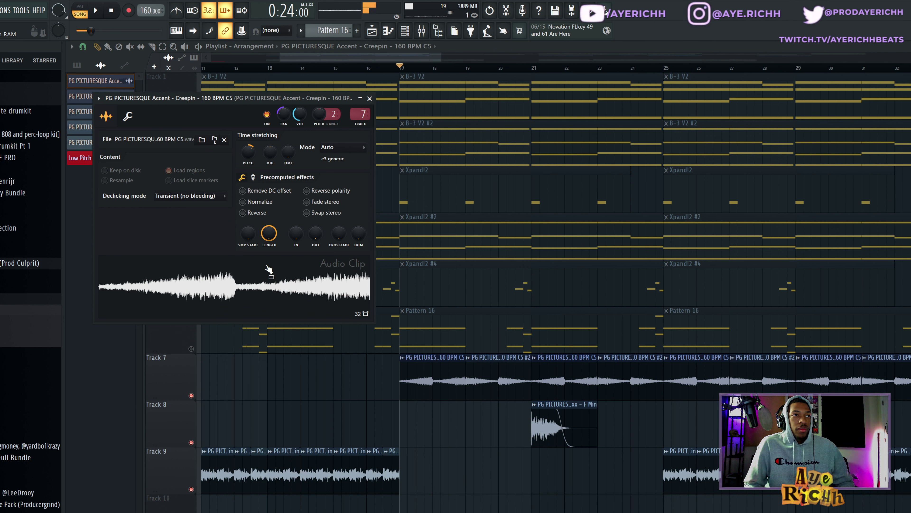
pyautogui.click(244, 213)
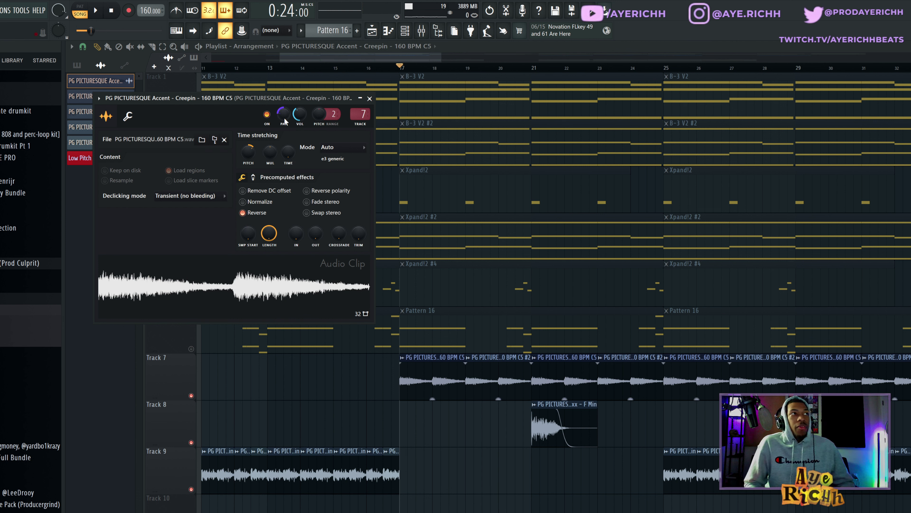
# Step: Check the second Creepin accent clip's settings and play back the Track 7 clips from bar 17
pyautogui.doubleClick(473, 375)
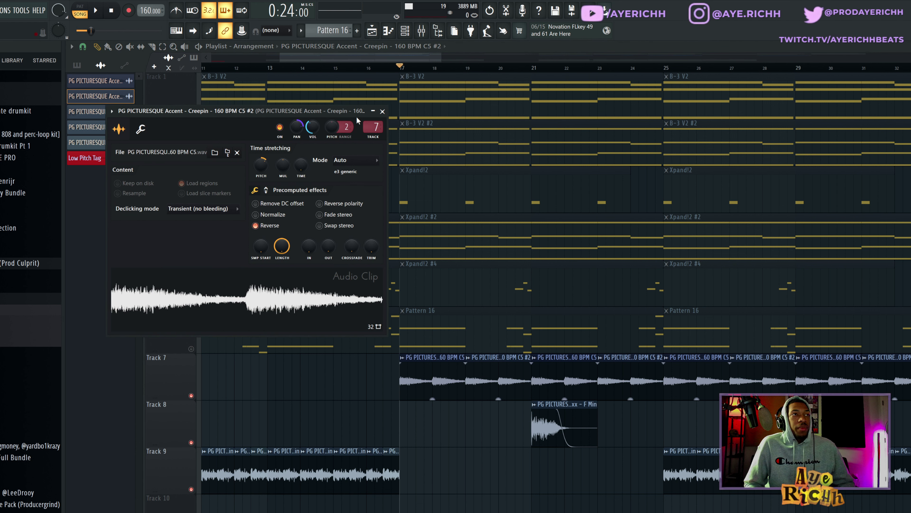
pyautogui.click(383, 111)
pyautogui.click(468, 358)
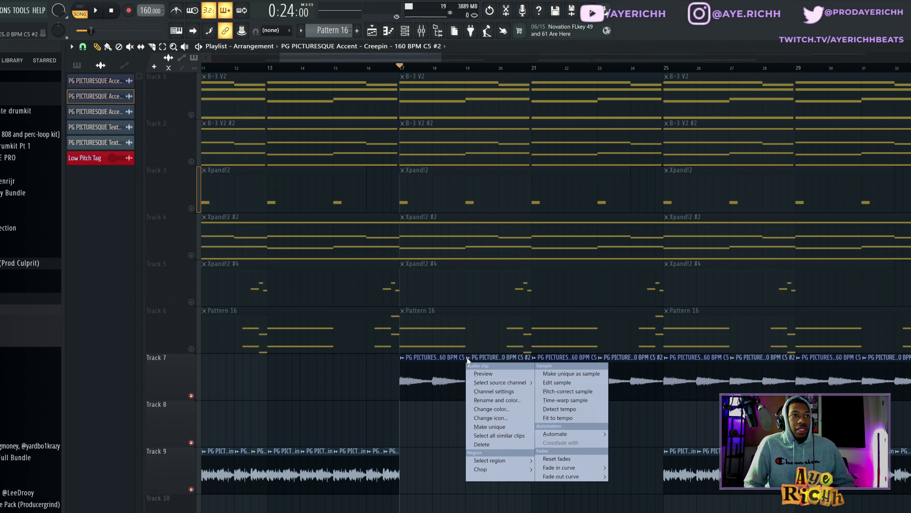
pyautogui.click(438, 427)
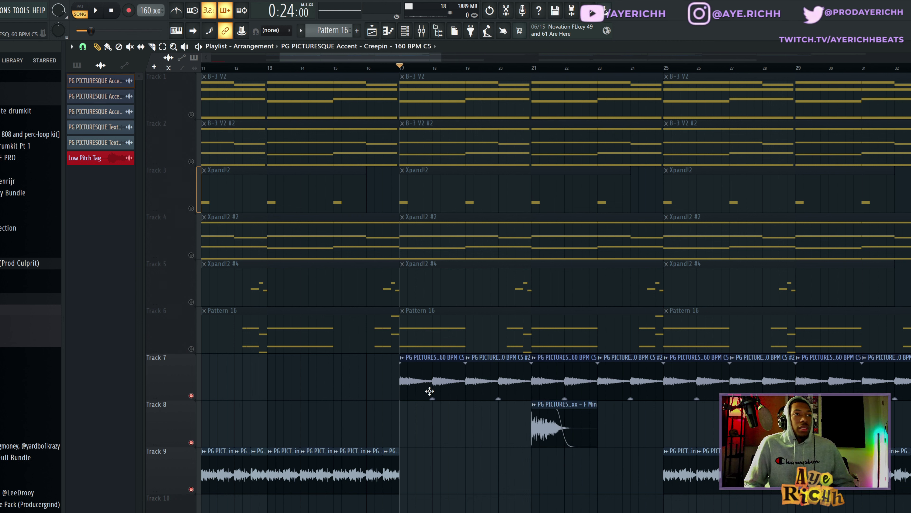
pyautogui.press('space')
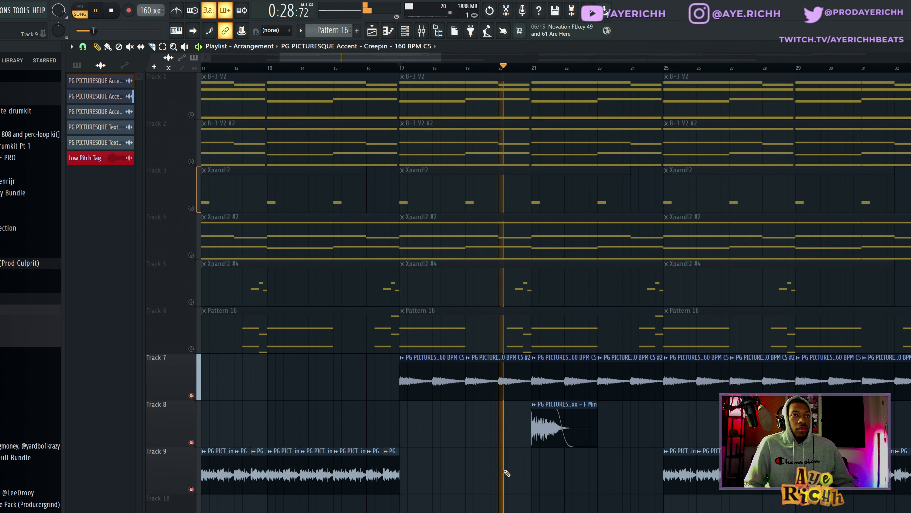
pyautogui.press('space')
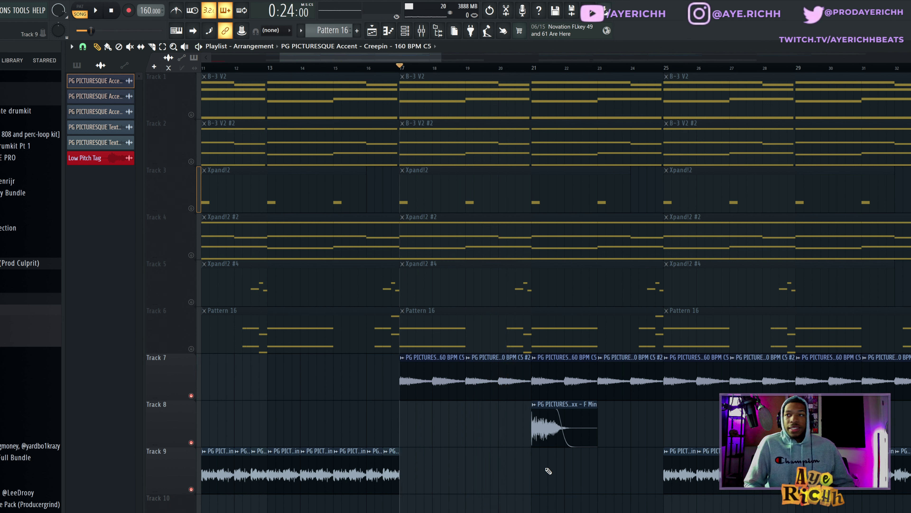
# Step: Solo Track 8, set the playhead to bar 21 and inspect the Hndrxx accent clip's settings and waveform
pyautogui.doubleClick(552, 434)
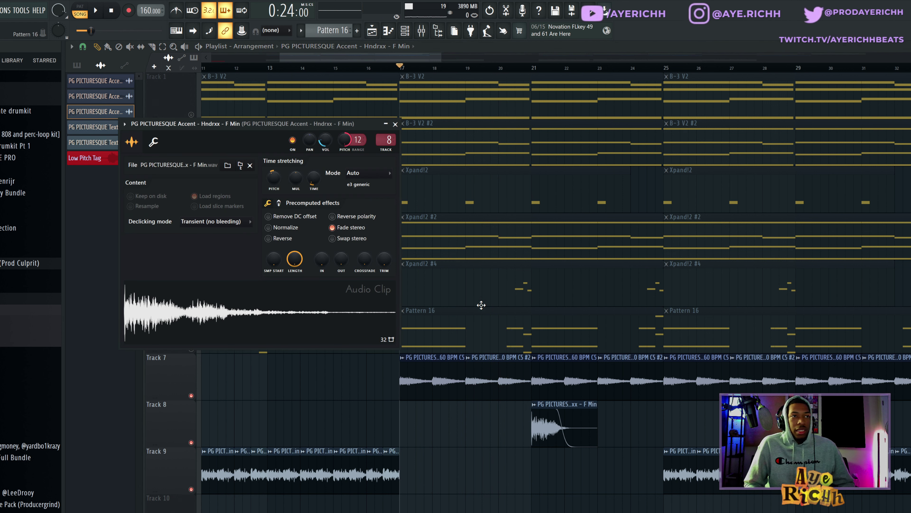
pyautogui.click(396, 124)
pyautogui.click(531, 69)
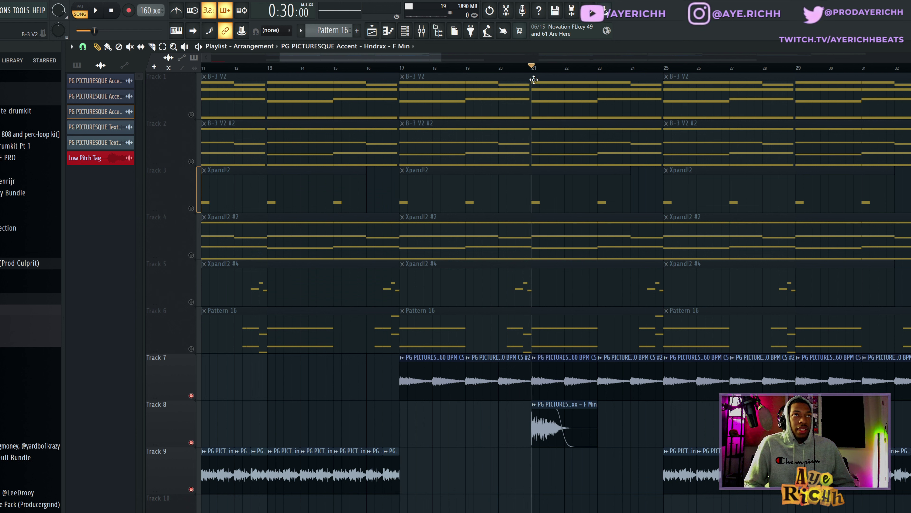
pyautogui.rightClick(192, 442)
pyautogui.doubleClick(541, 419)
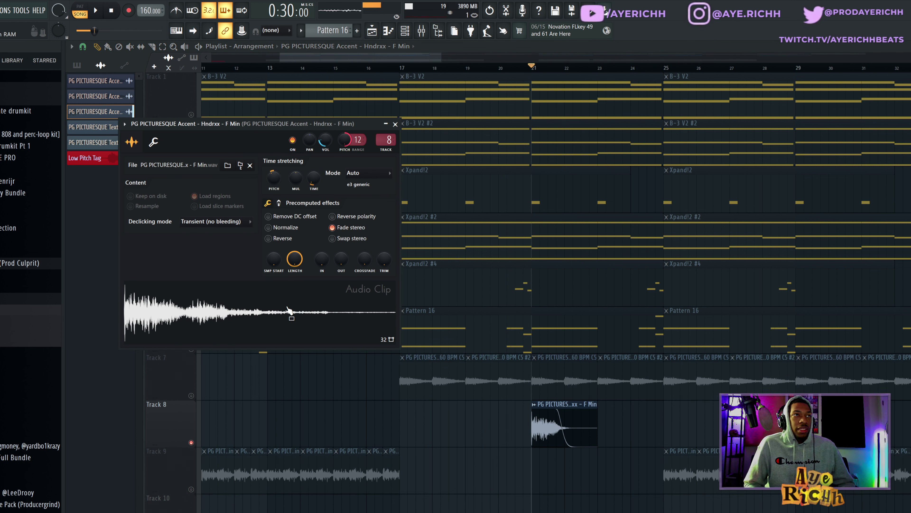
pyautogui.click(396, 124)
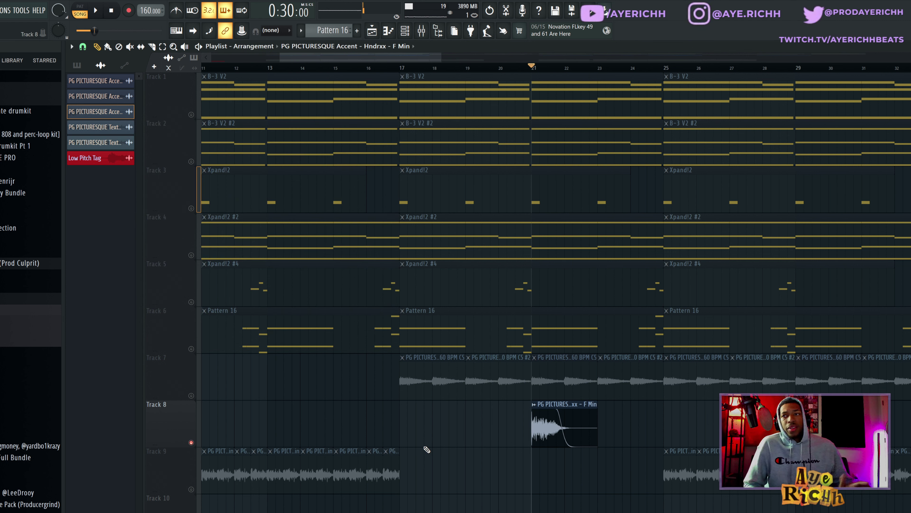
# Step: Unmute Track 9 and Tracks 7 through 1 alongside the soloed Track 8
pyautogui.click(191, 489)
pyautogui.click(191, 395)
pyautogui.click(191, 348)
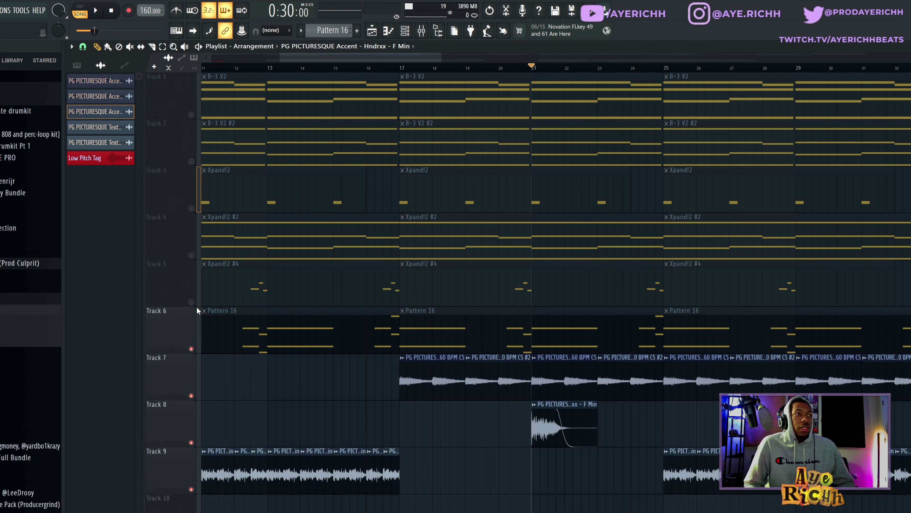
pyautogui.click(191, 302)
pyautogui.click(191, 255)
pyautogui.click(191, 208)
pyautogui.click(192, 161)
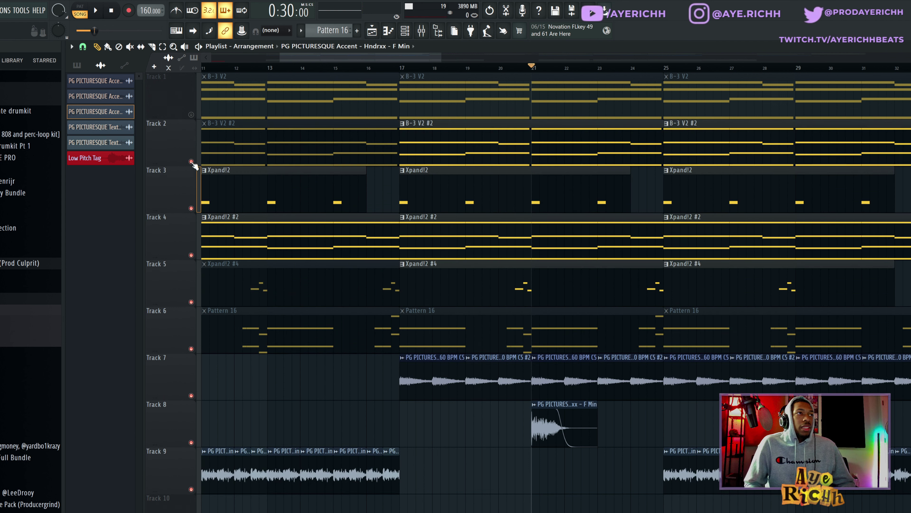
pyautogui.click(191, 114)
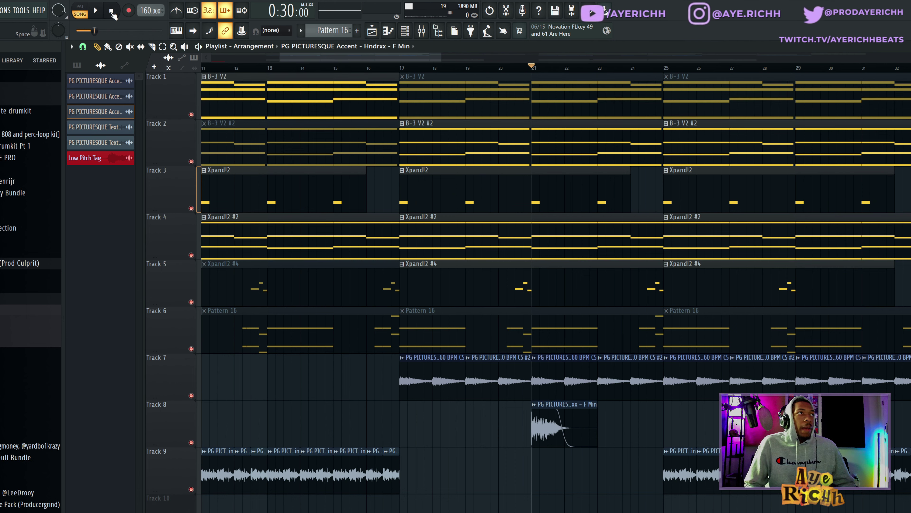
# Step: Return the playhead to the start of the song and play back the arrangement
pyautogui.click(113, 12)
pyautogui.scroll(-8, 391, 337)
pyautogui.press('space')
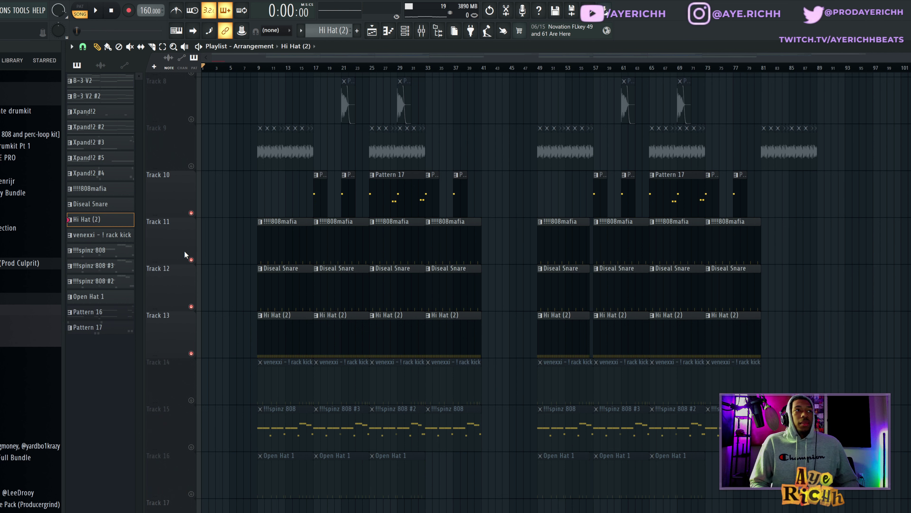
# Step: Turn the muted melodic and texture tracks back on, from Track 9 up to Track 1
pyautogui.click(192, 166)
pyautogui.click(191, 120)
pyautogui.scroll(4, 192, 123)
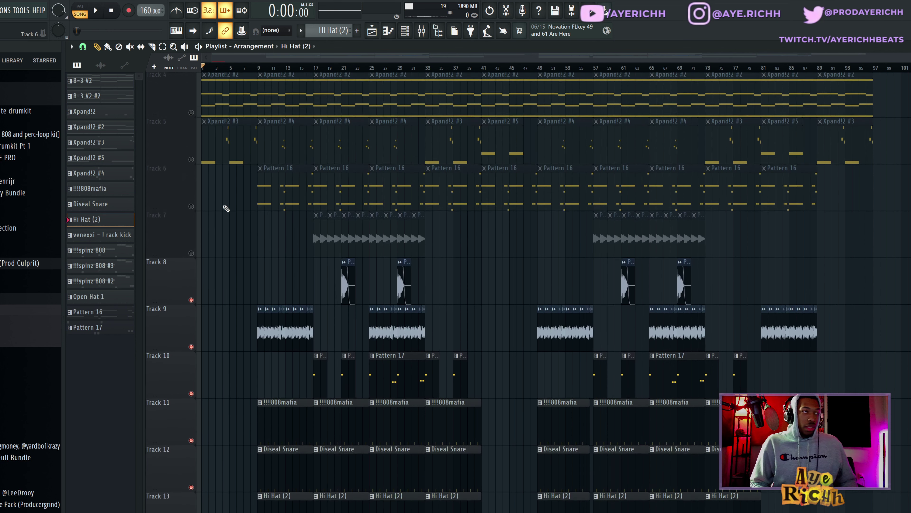
pyautogui.click(192, 260)
pyautogui.click(191, 212)
pyautogui.click(191, 166)
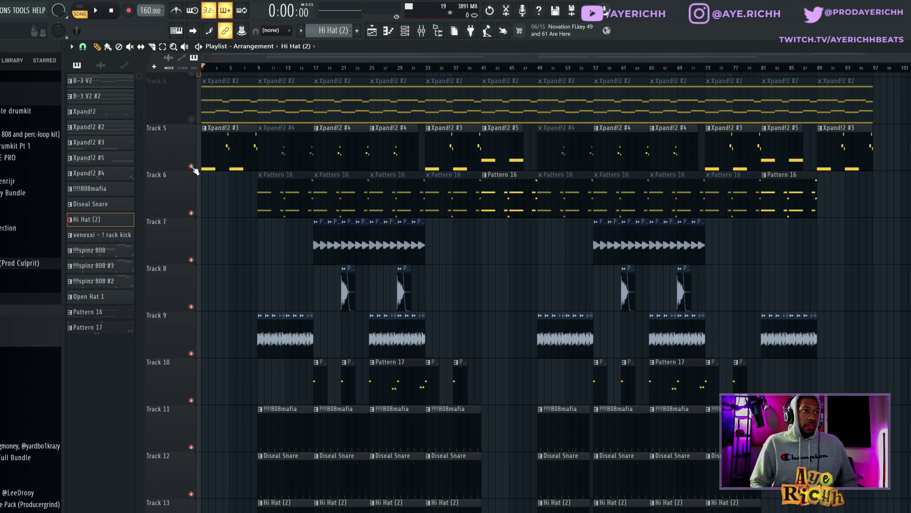
pyautogui.click(192, 119)
pyautogui.scroll(3, 196, 143)
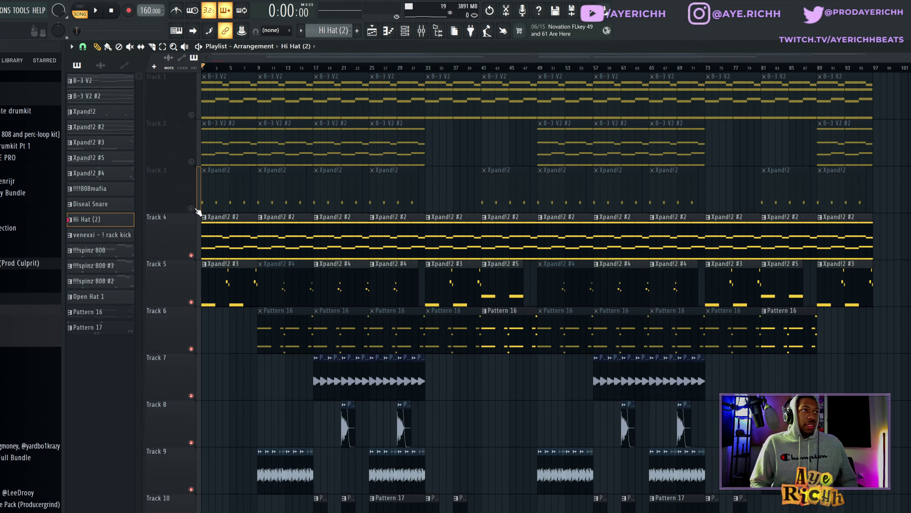
pyautogui.click(192, 208)
pyautogui.click(191, 161)
pyautogui.click(192, 114)
pyautogui.scroll(-4, 461, 332)
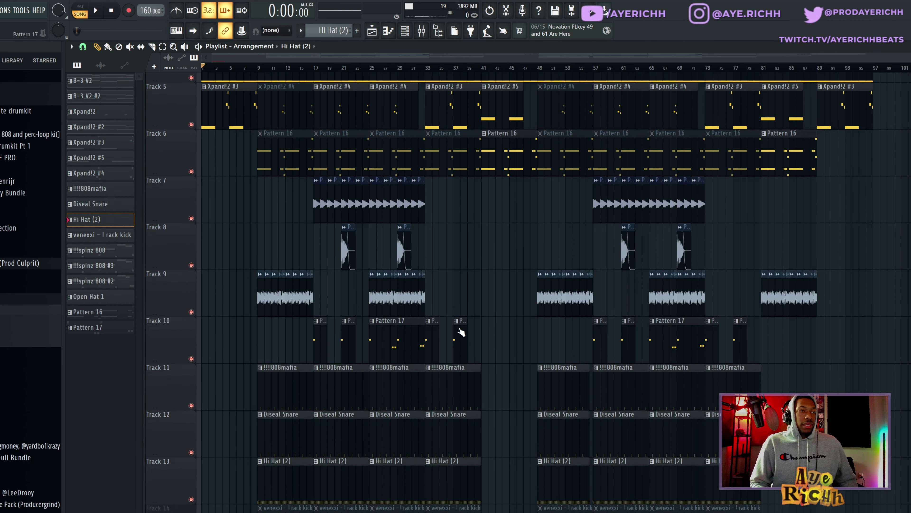
# Step: Set the playhead to bar 9 and play back the melodic layers together with the 808mafia, Diseal Snare and Hi Hat (2) tracks
pyautogui.scroll(-2, 305, 351)
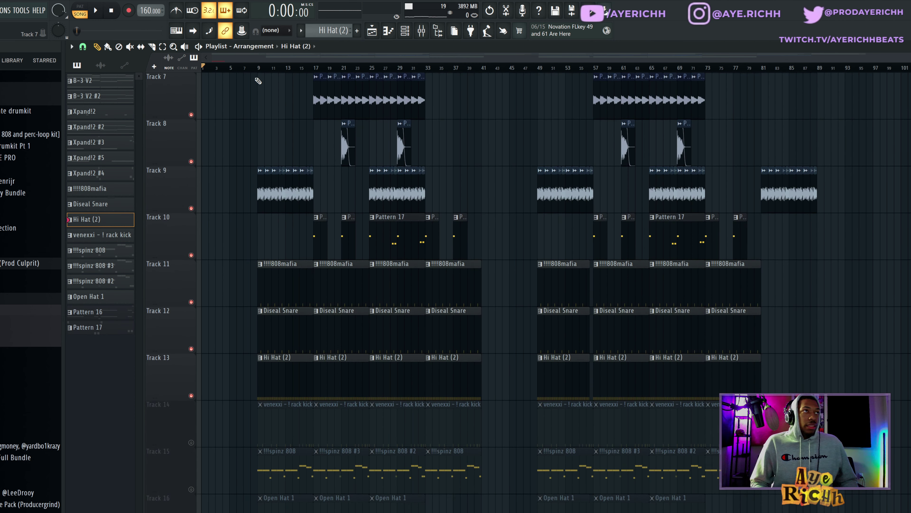
pyautogui.click(258, 70)
pyautogui.press('space')
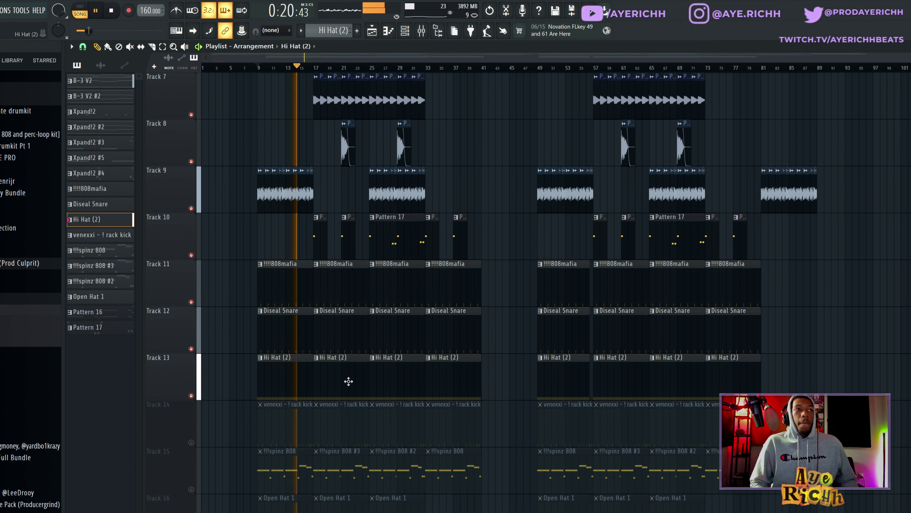
pyautogui.scroll(4, 316, 253)
pyautogui.moveTo(297, 238); pyautogui.dragTo(420, 237)
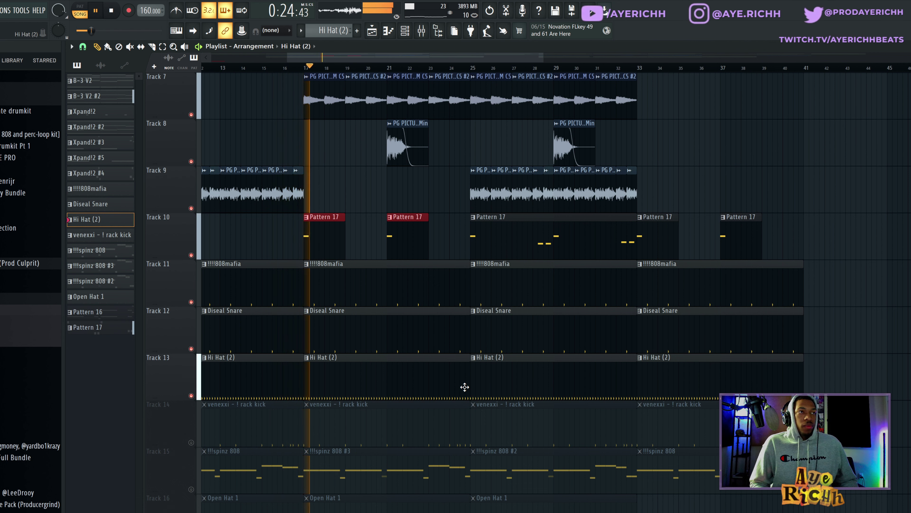
pyautogui.scroll(-5, 480, 393)
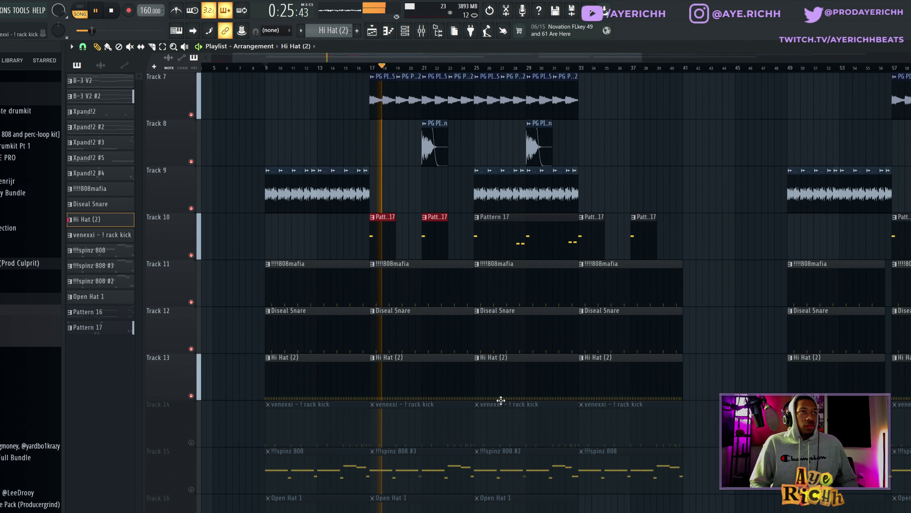
pyautogui.keyDown('ctrl'); pyautogui.click(720, 467); pyautogui.keyUp('ctrl')
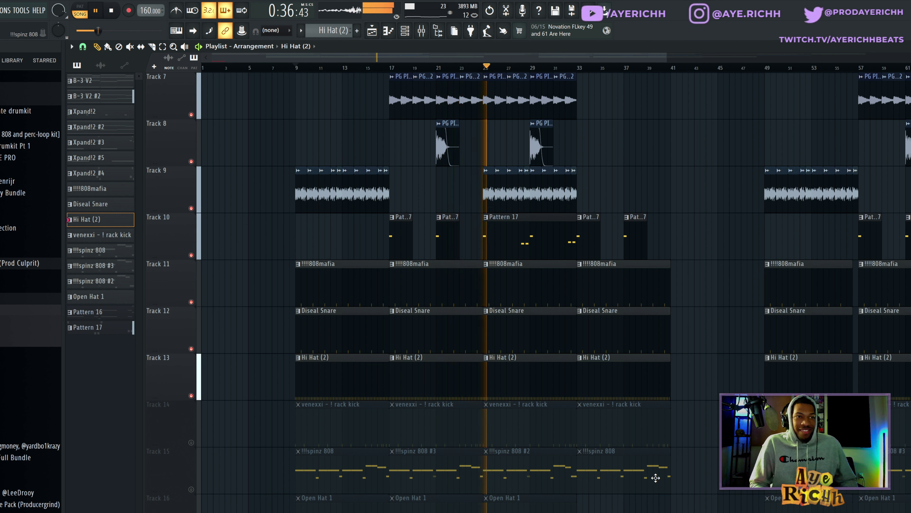
# Step: Unmute the Open Hat 1 patterns on Track 16, stop playback and unmute the !!!spinz 808 patterns on Track 15
pyautogui.click(190, 512)
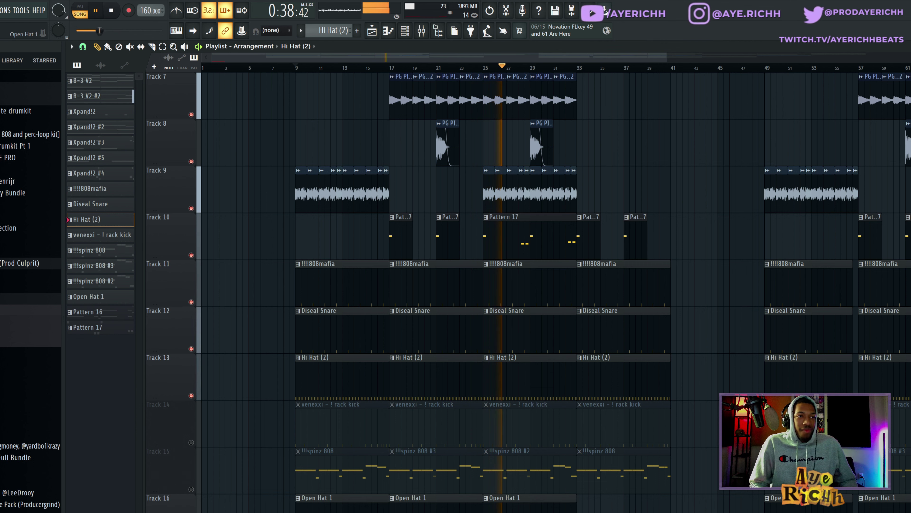
pyautogui.press('space')
pyautogui.scroll(5, 381, 503)
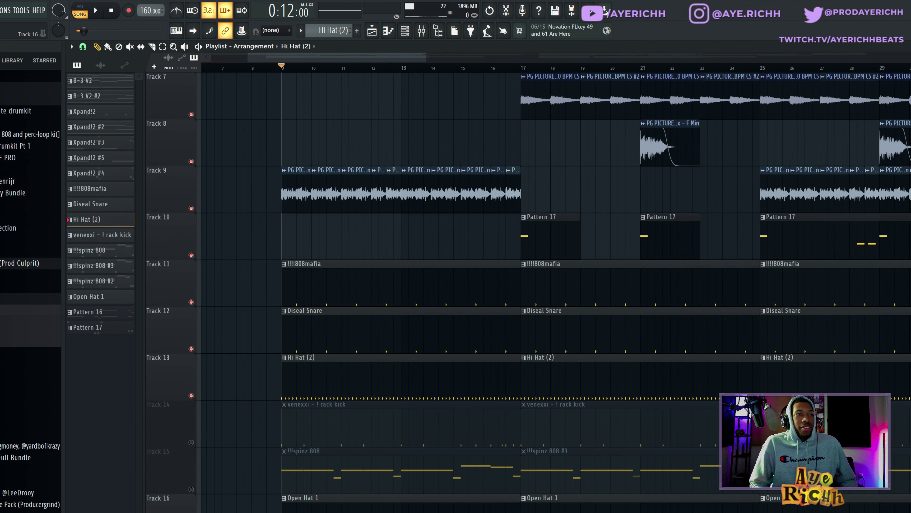
pyautogui.scroll(-3, 385, 502)
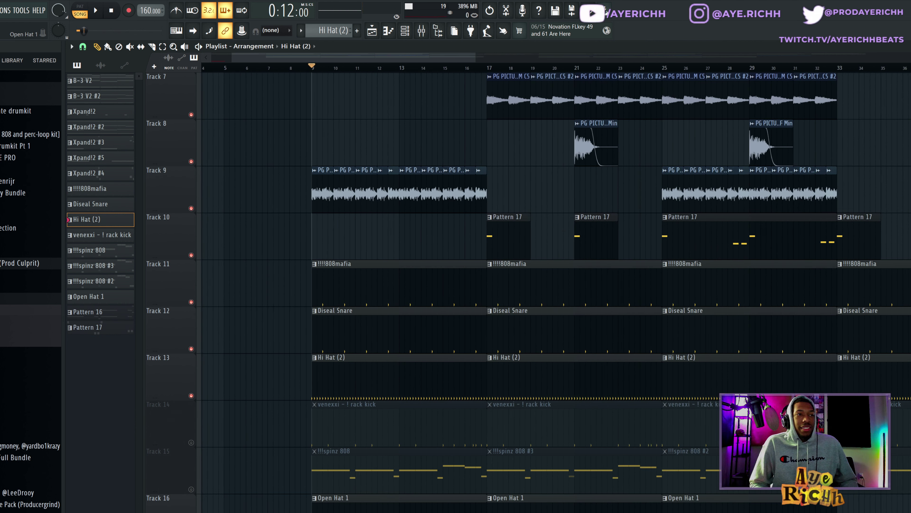
pyautogui.click(191, 488)
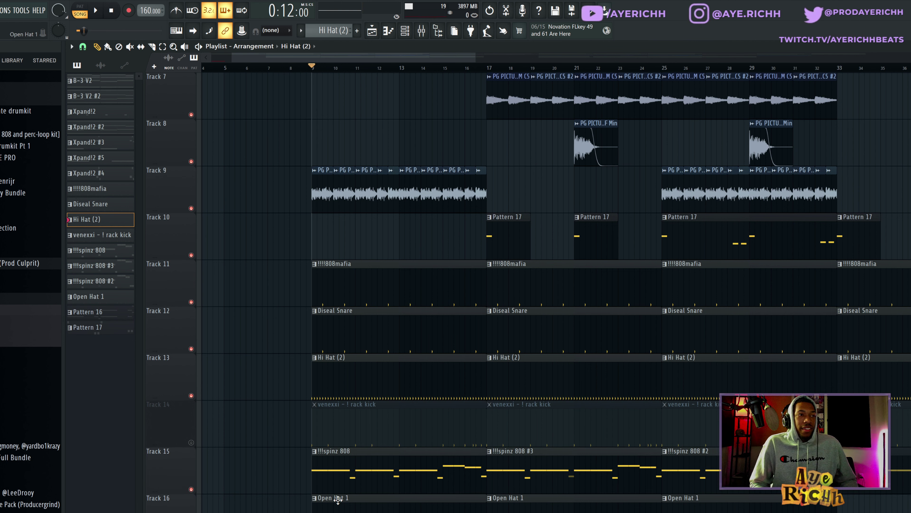
# Step: Examine the first !!!spinz 808 pattern's notes in the piano roll during playback, and return to the playlist
pyautogui.doubleClick(316, 481)
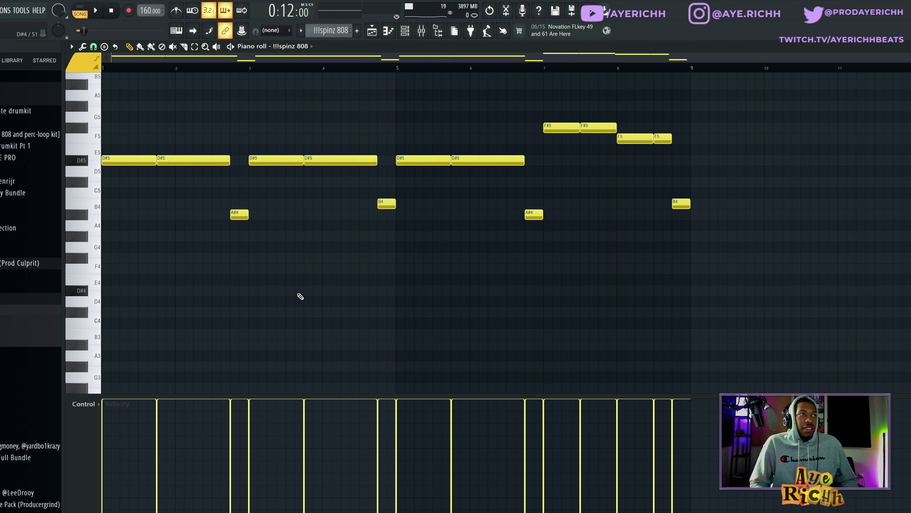
pyautogui.scroll(3, 362, 340)
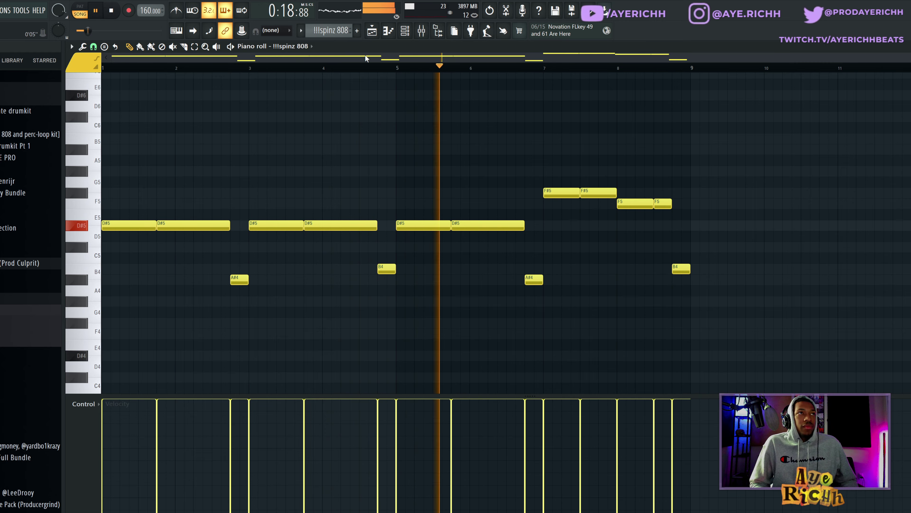
pyautogui.press('F5')
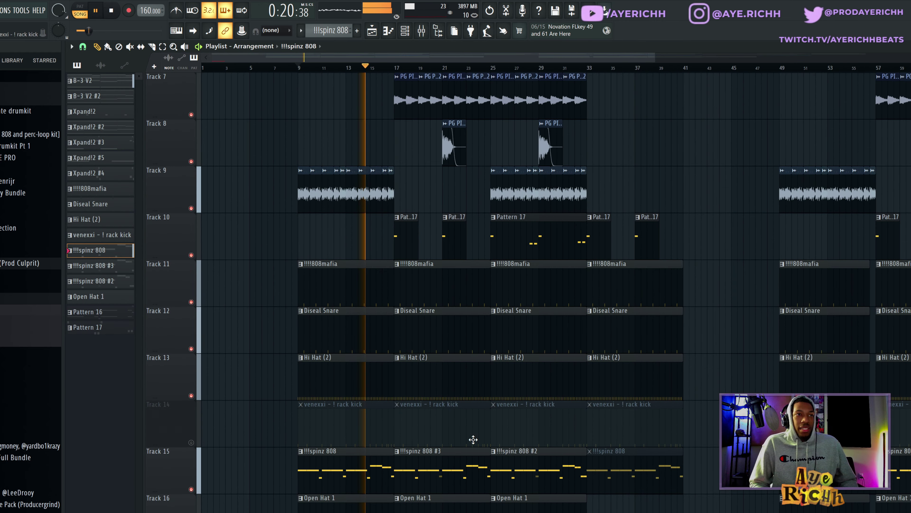
# Step: Examine the !!!spinz 808 #3 pattern's notes, including the muted B4, in the piano roll and return to the playlist
pyautogui.doubleClick(443, 483)
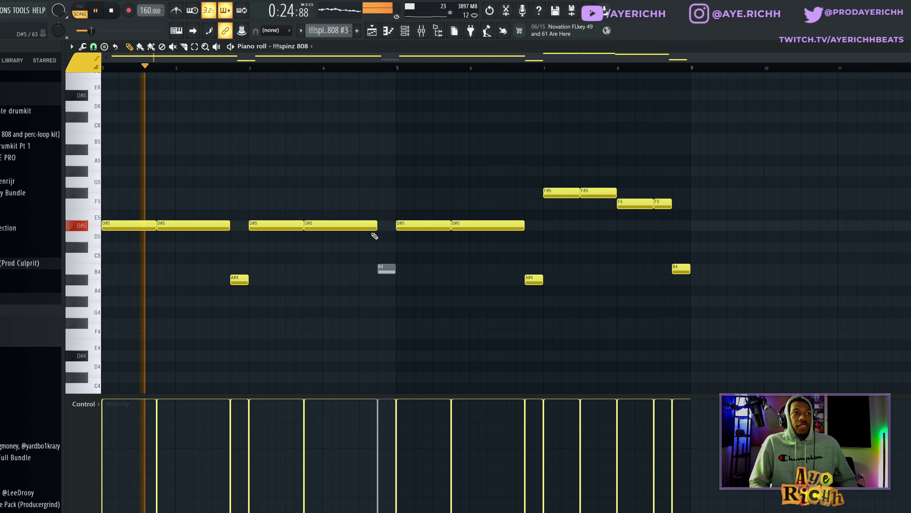
pyautogui.scroll(1, 393, 287)
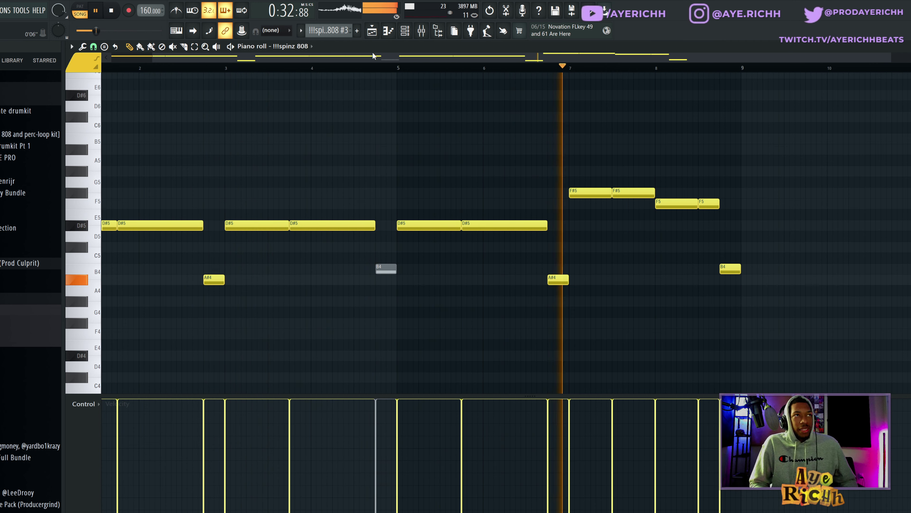
pyautogui.press('F5')
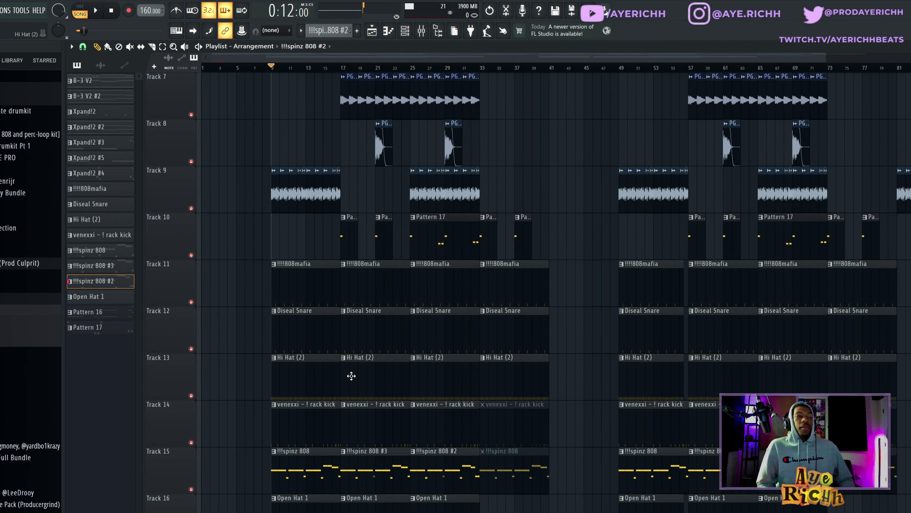
# Step: Look over the arrangement from Track 4 down to Track 16 and play it back from bar 9 with all drums
pyautogui.scroll(-2, 352, 376)
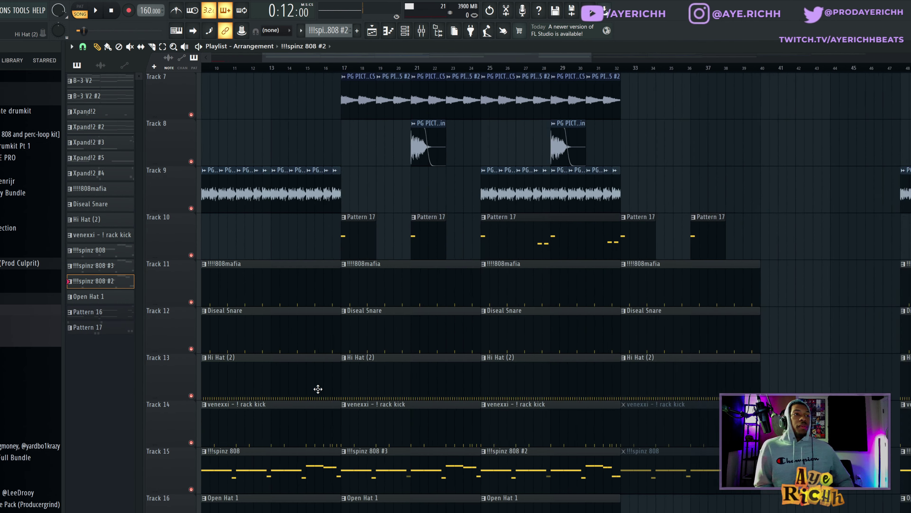
pyautogui.scroll(6, 391, 416)
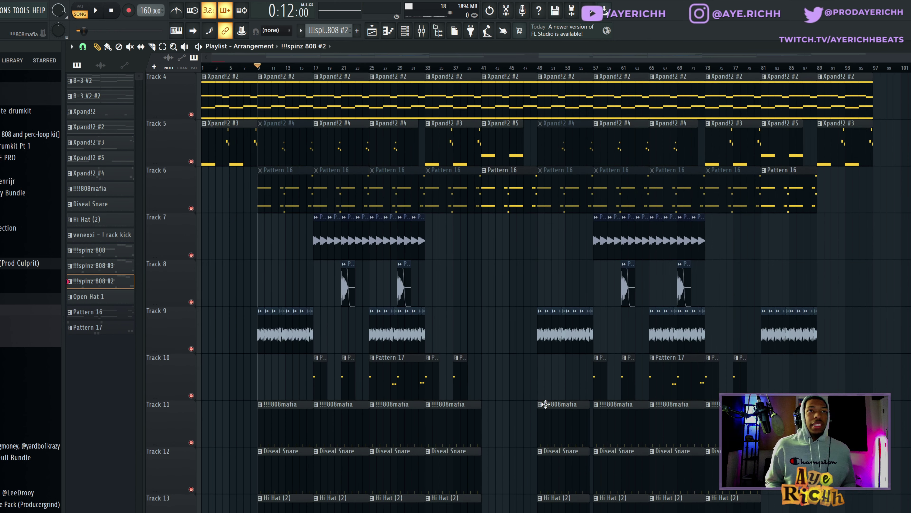
pyautogui.scroll(-7, 628, 417)
pyautogui.scroll(-1, 378, 322)
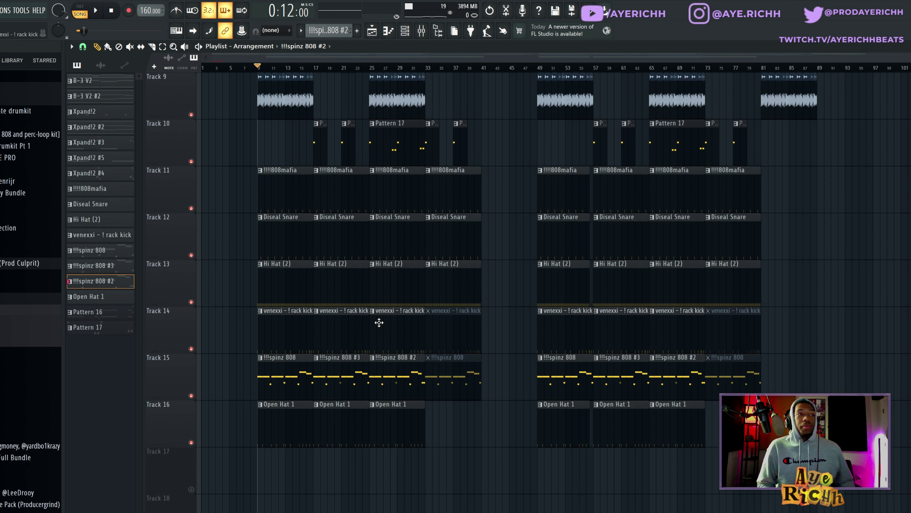
pyautogui.press('space')
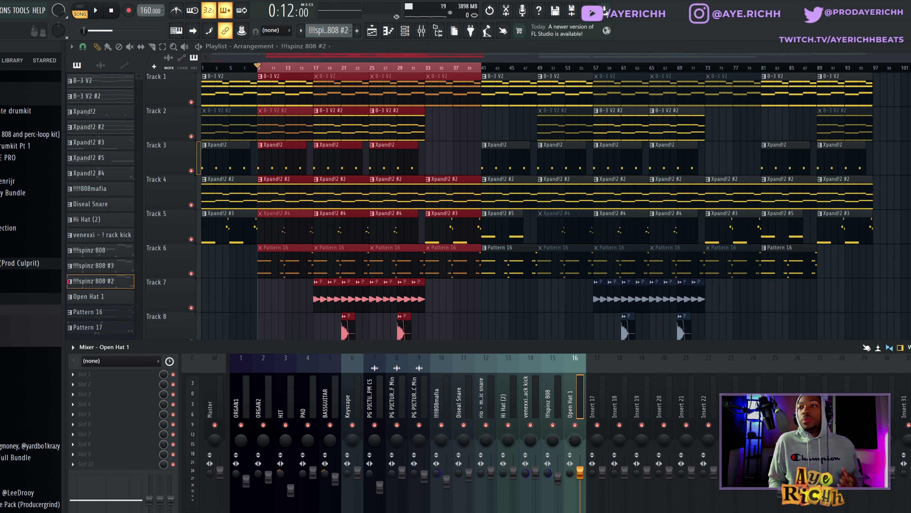
# Step: Inspect the mixer inserts of the venexxi rack kick, !!!spinz 808 and !!!!808mafia for their effects and levels
pyautogui.click(532, 417)
pyautogui.click(551, 417)
pyautogui.click(525, 481)
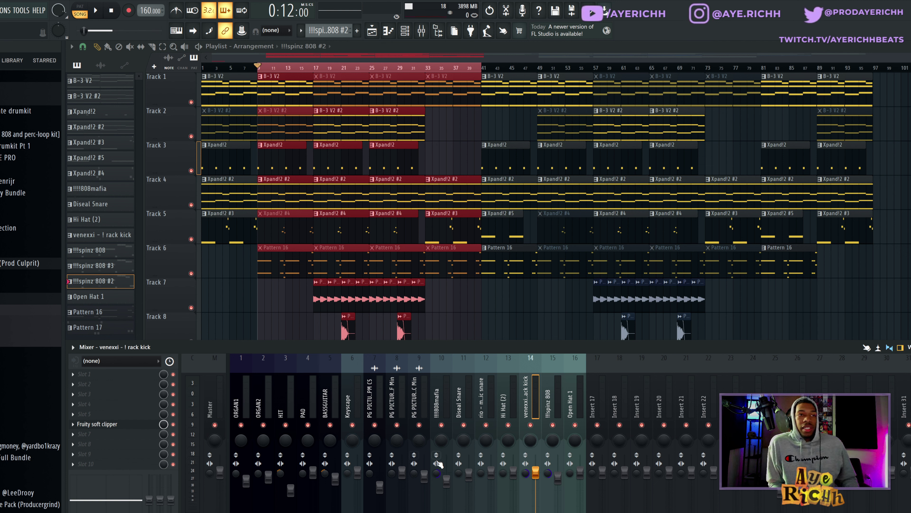
pyautogui.click(441, 479)
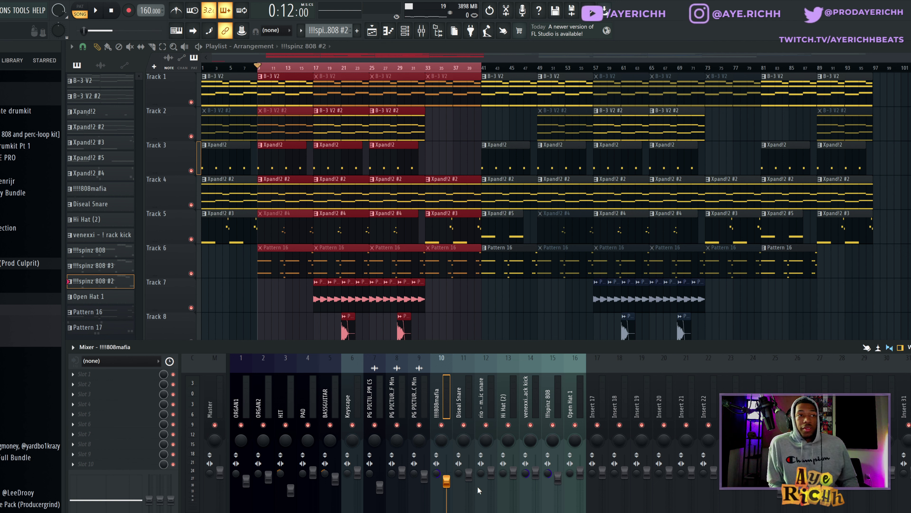
# Step: Inspect the Fruity Parametric EQ 2 on the !!!spinz 808 mixer insert and close it
pyautogui.click(548, 399)
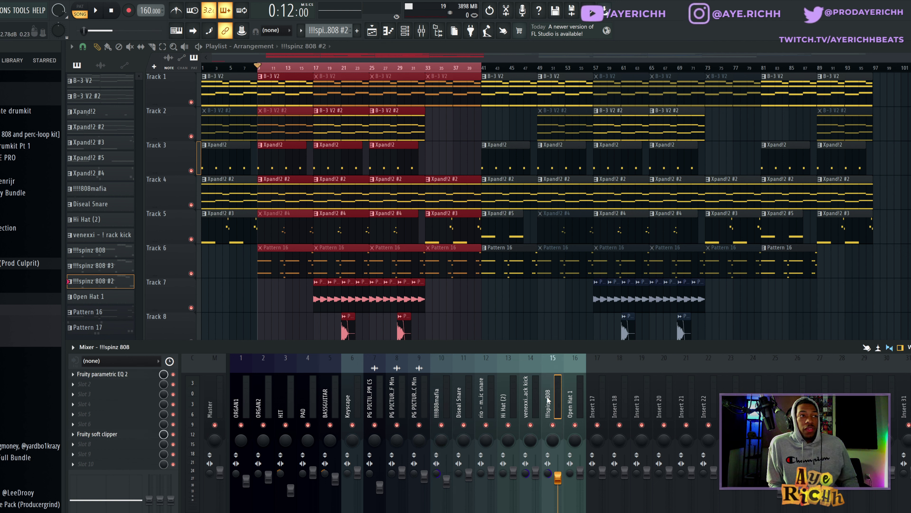
pyautogui.click(132, 375)
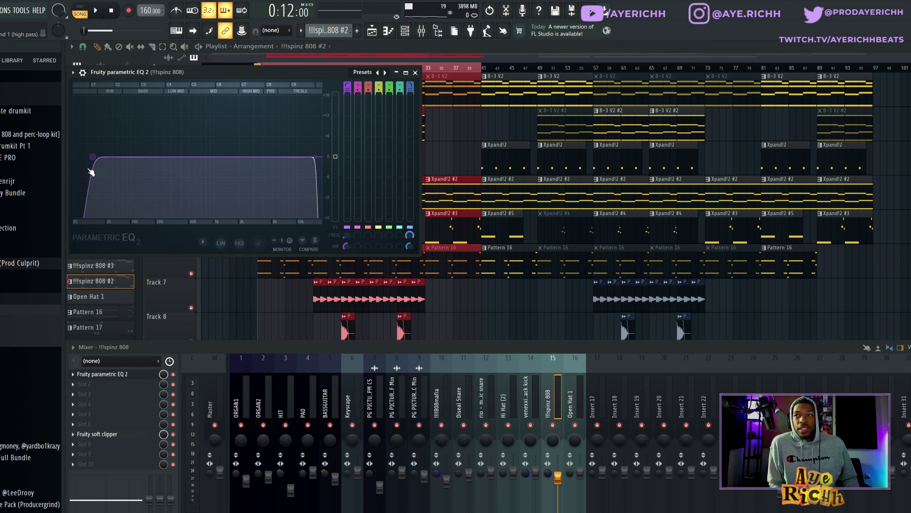
pyautogui.click(415, 72)
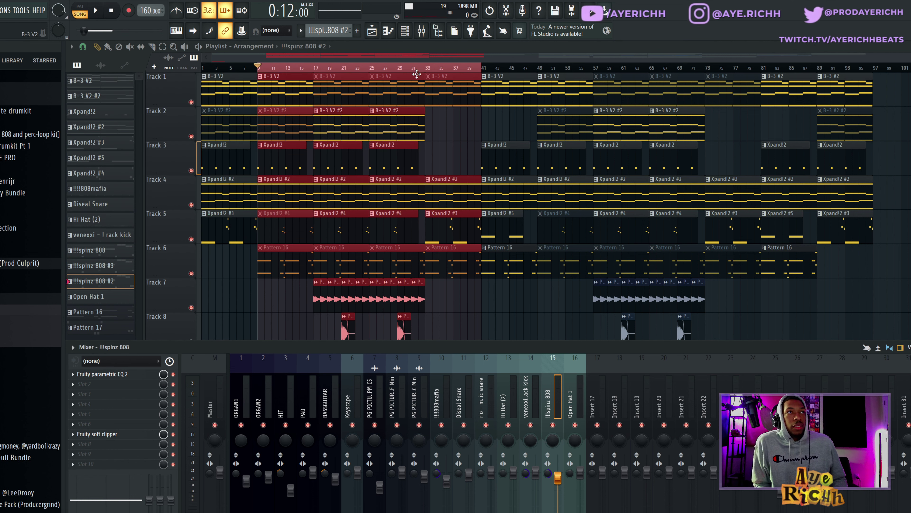
# Step: Inspect the Fruity Soft Clipper on the venexxi rack kick insert, close it and check the rio metalic snare insert
pyautogui.click(531, 401)
pyautogui.click(141, 429)
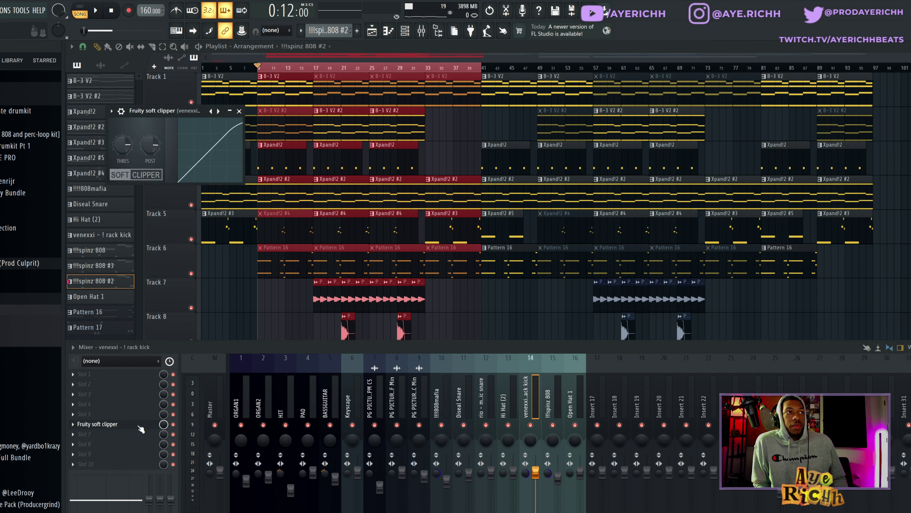
pyautogui.click(141, 429)
pyautogui.click(491, 408)
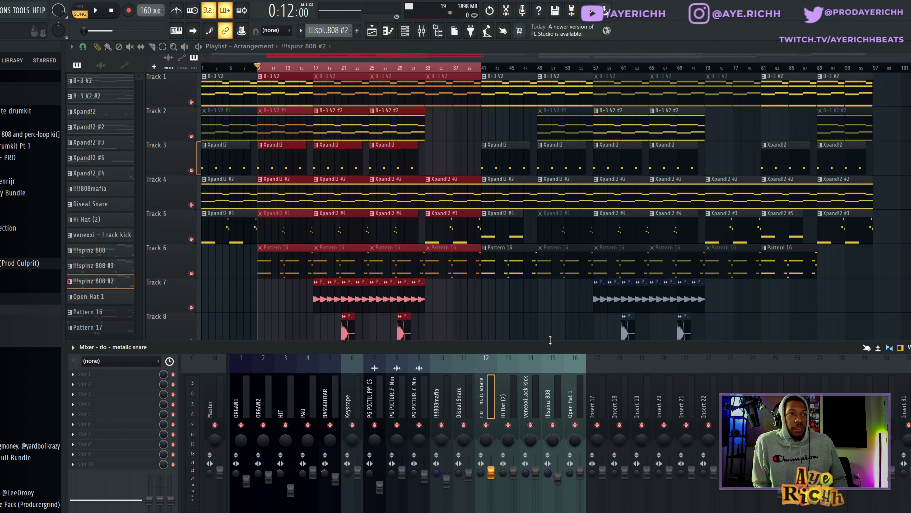
# Step: Go back to the playlist and play the full arrangement from the start of the song with all tracks in view
pyautogui.click(561, 325)
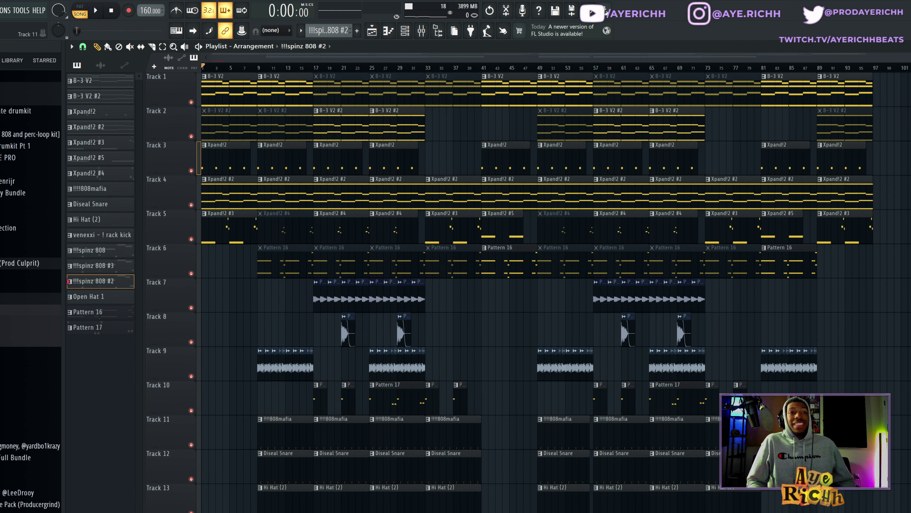
pyautogui.press('space')
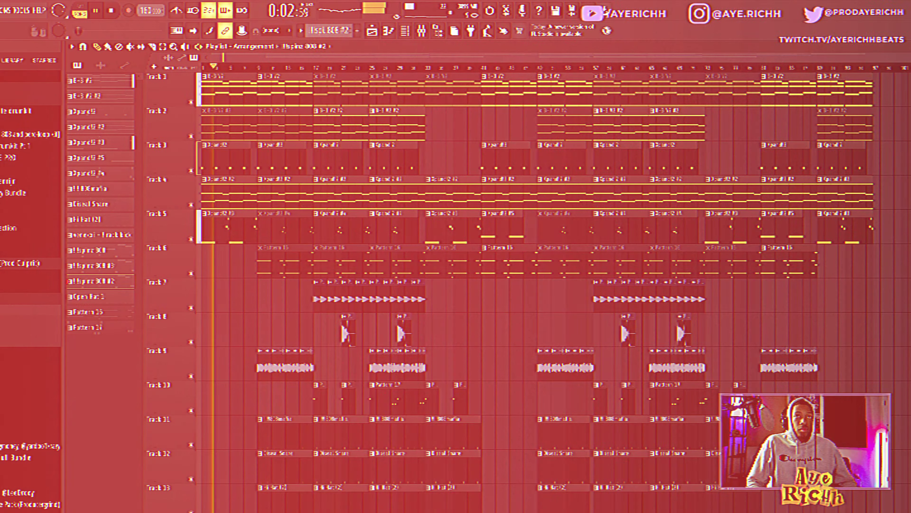
pyautogui.scroll(-1, 908, 218)
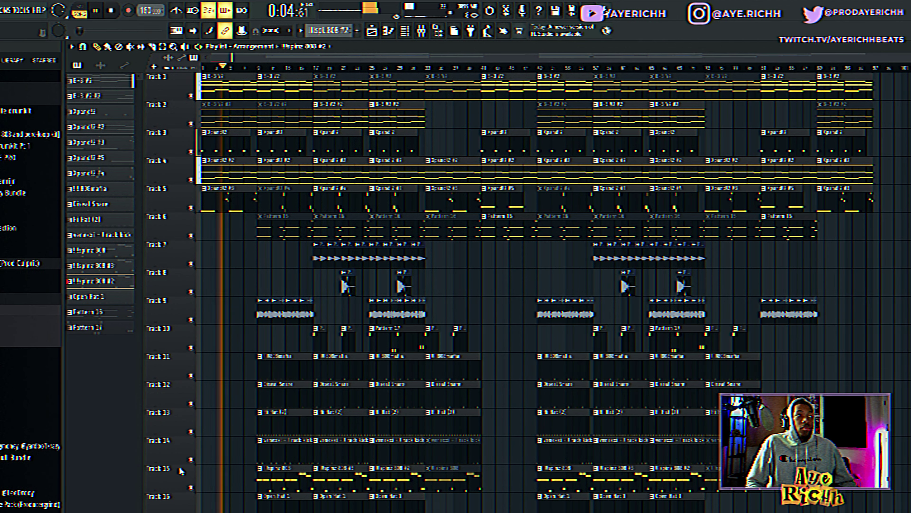